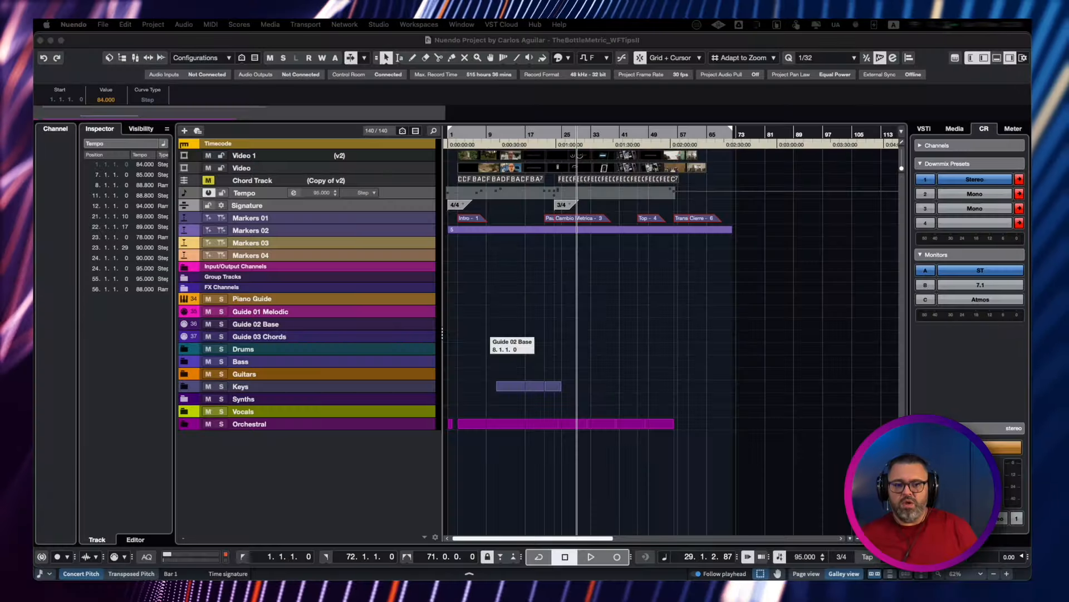
Step: Play the project from around bar 3, skip ahead to around bars 20 and 36, and stop playback
left_click(626, 45)
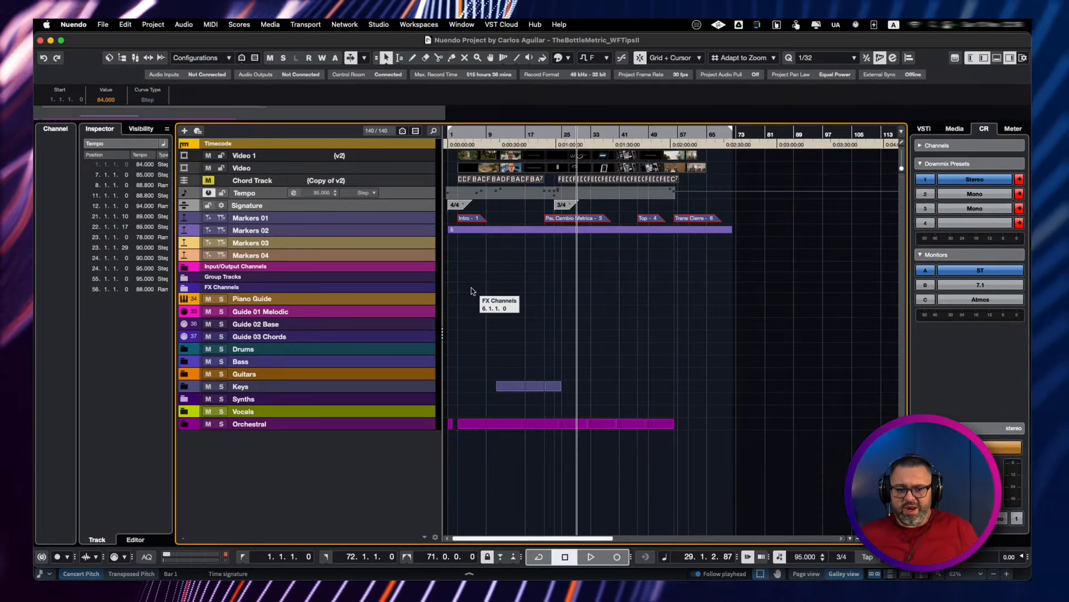
left_click(459, 413)
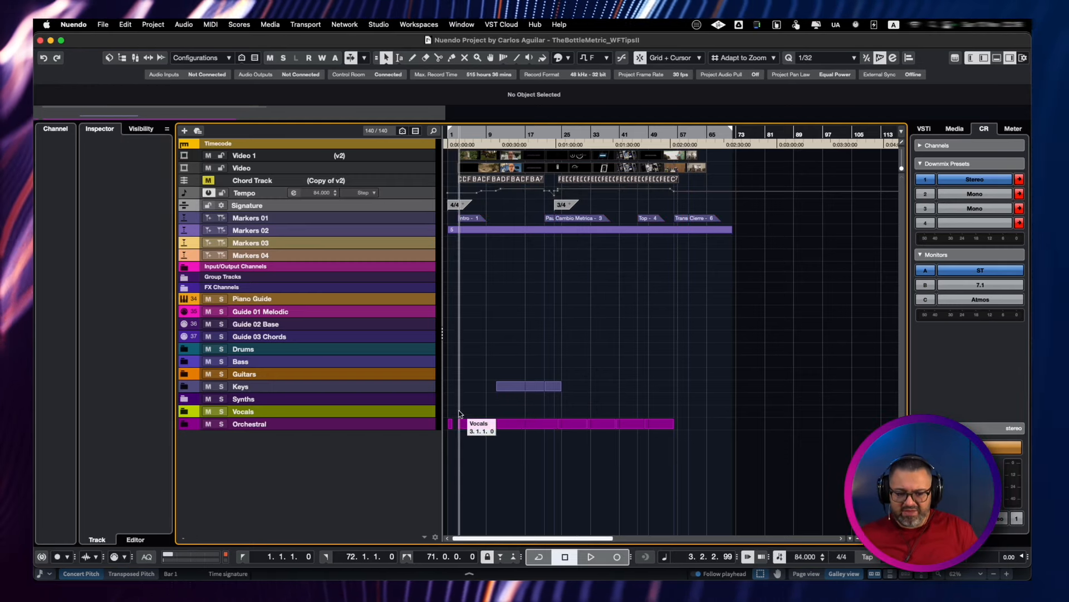
key("space")
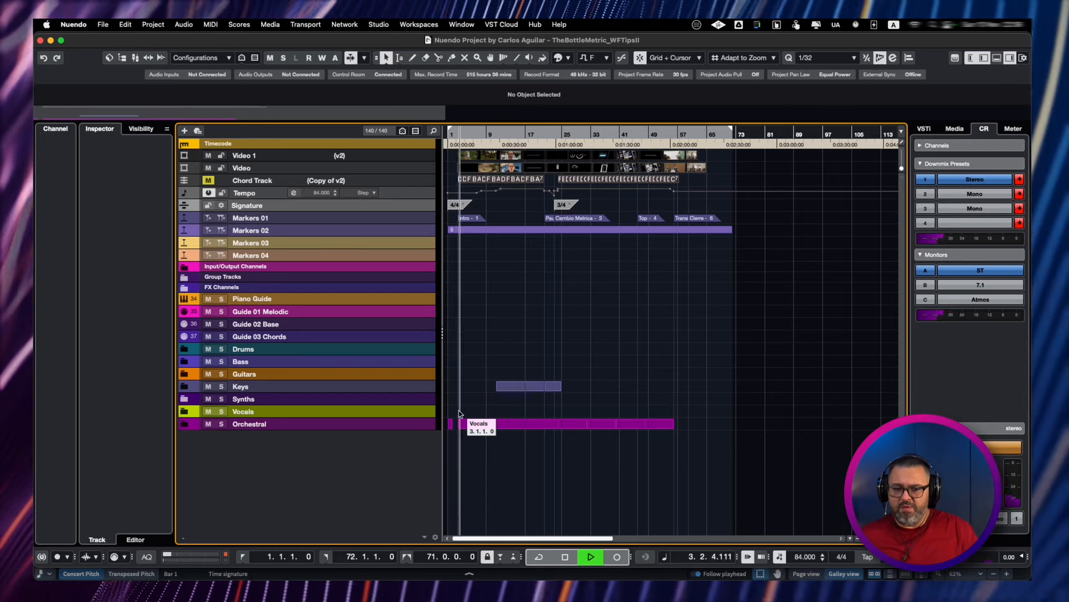
left_click(493, 412)
left_click(540, 409)
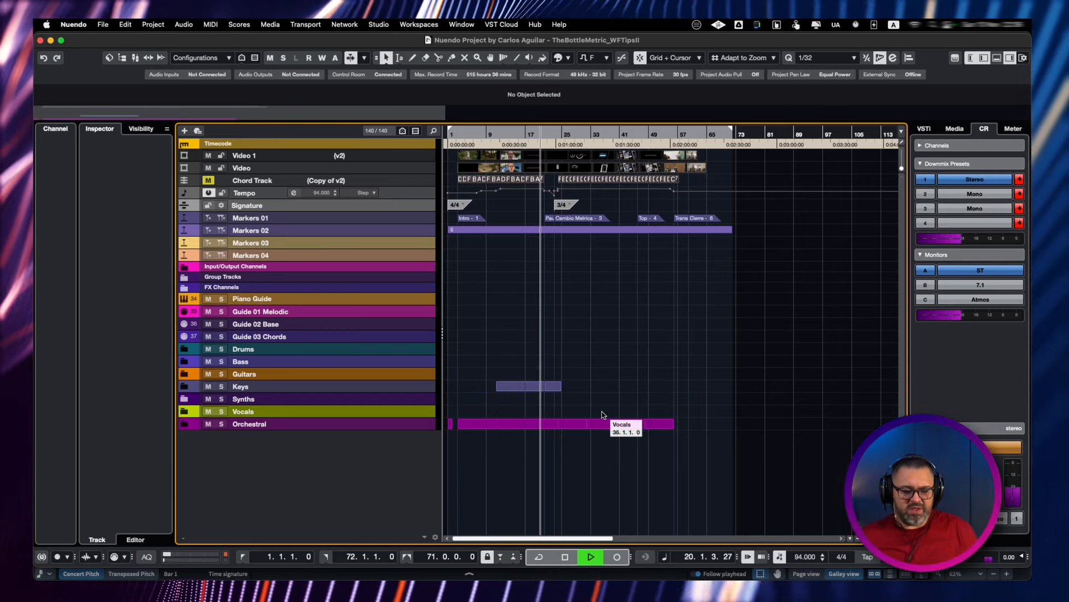
left_click(602, 414)
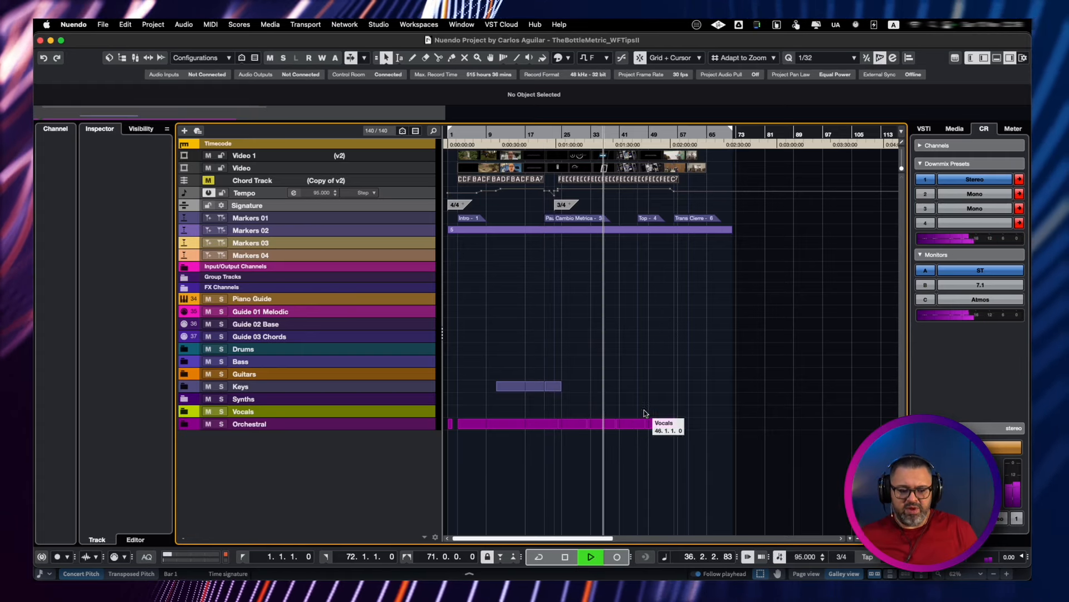
key("space")
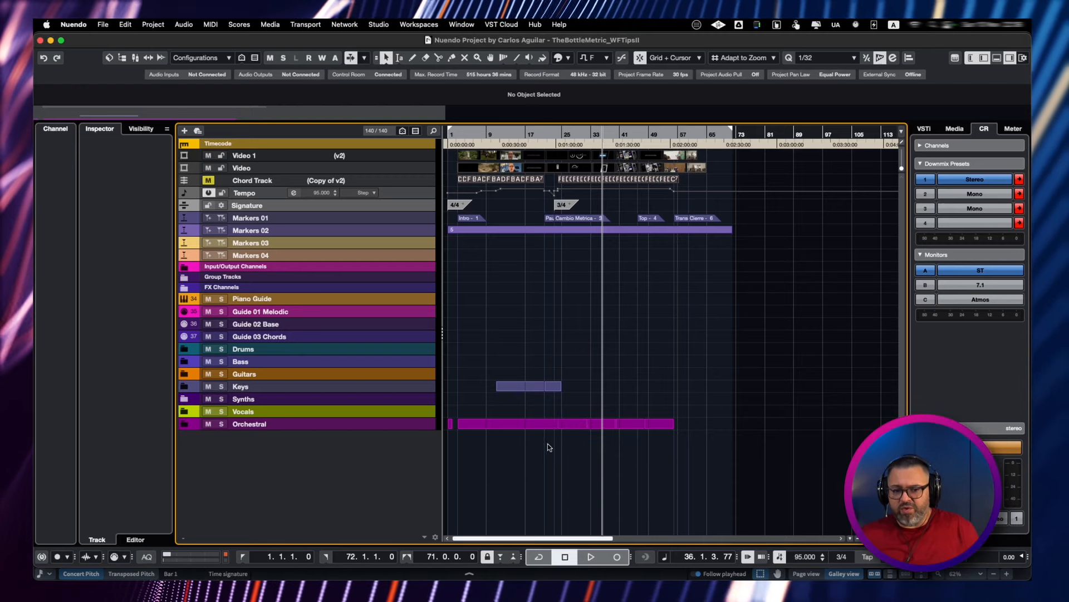
Step: Enlarge the height of the Tempo track so its tempo curve can be read
left_click(386, 192)
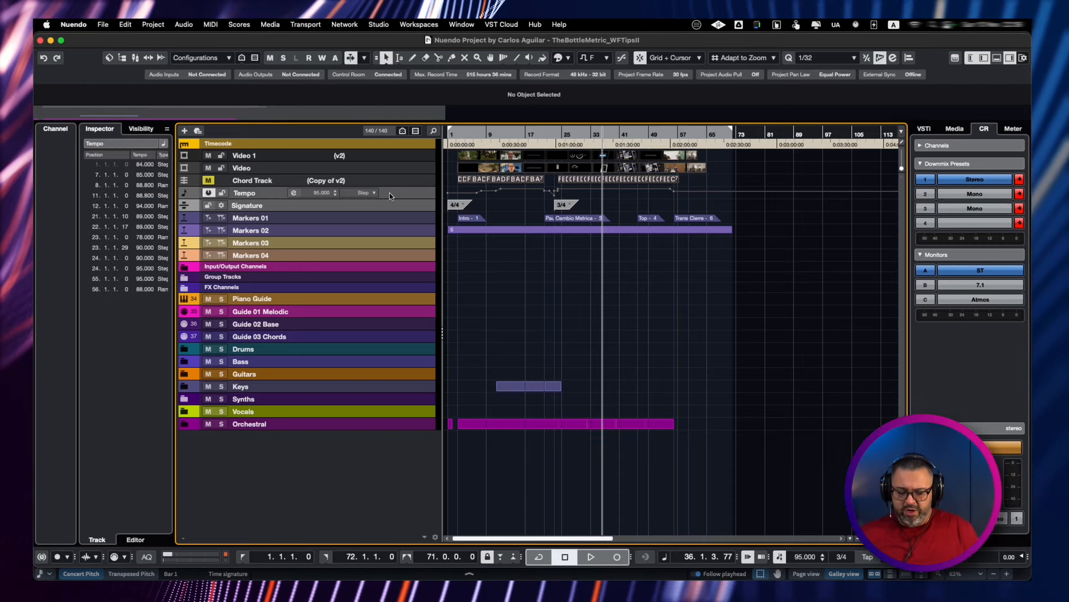
key("alt+Down")
key("alt+Down")
key("alt+Down")
key("alt+Down")
key("alt+Down")
key("alt+Down")
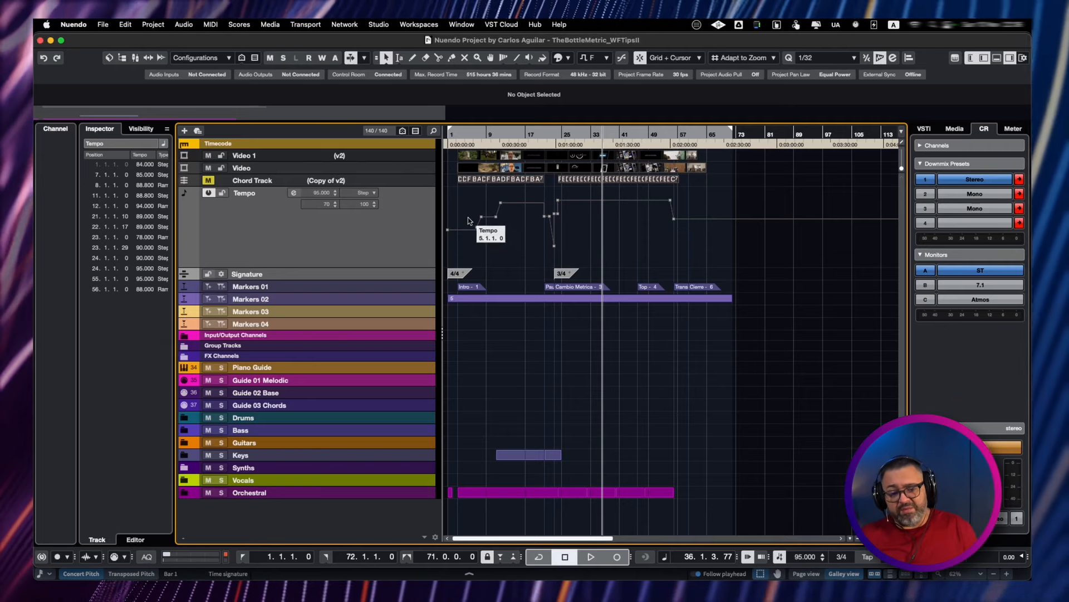
left_click_drag(462, 199, 702, 255)
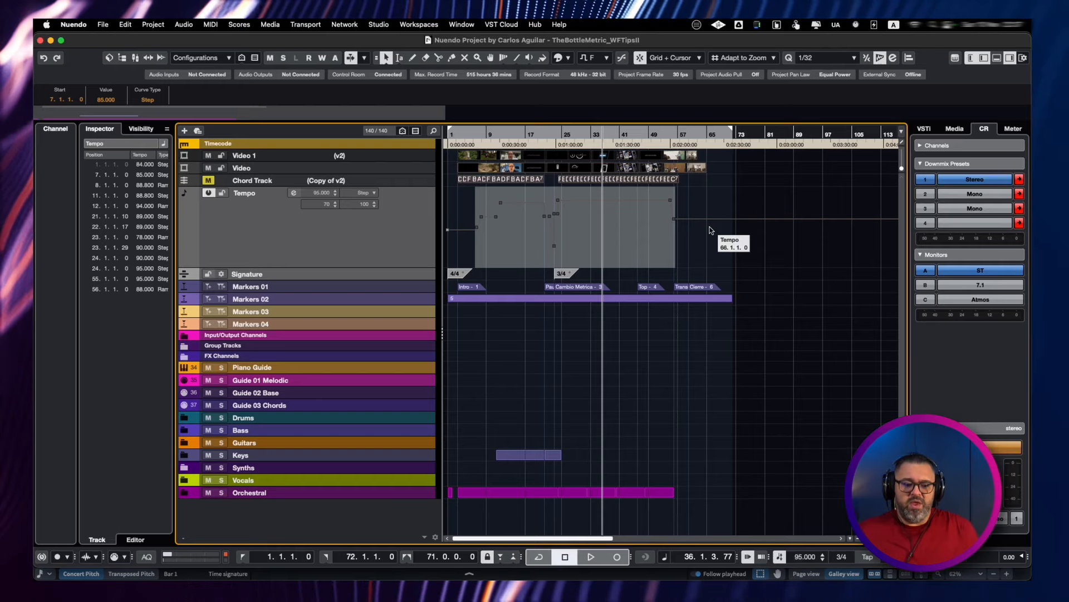
left_click(727, 208)
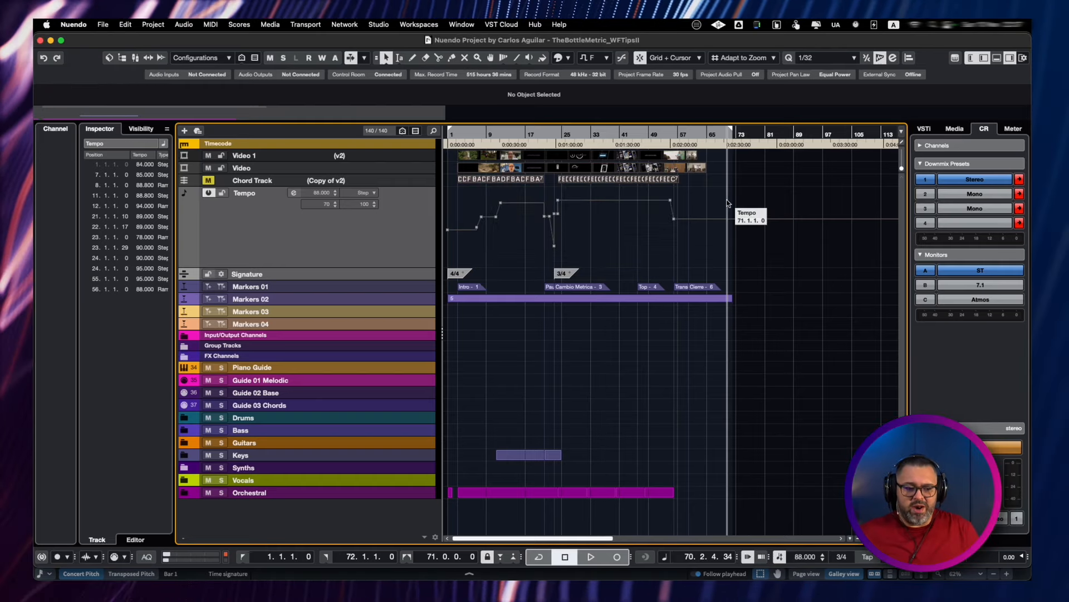
left_click(667, 298)
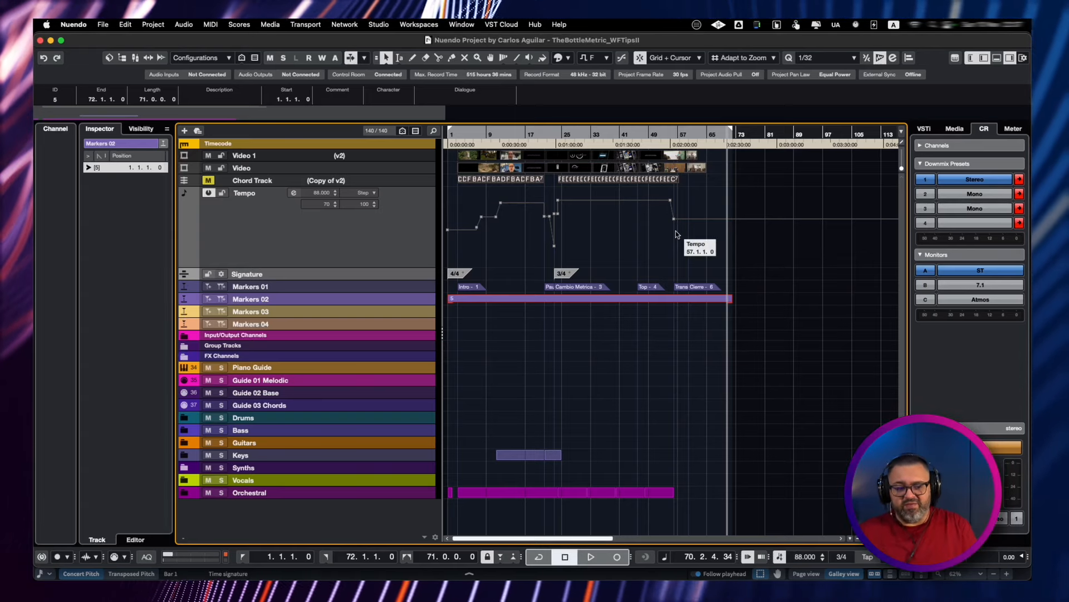
Step: Select all tempo points and Markers 01 markers, and export a MIDI file as TempoMap.midi in the MidiFiles folder, replacing the existing file
left_click_drag(748, 191, 415, 270)
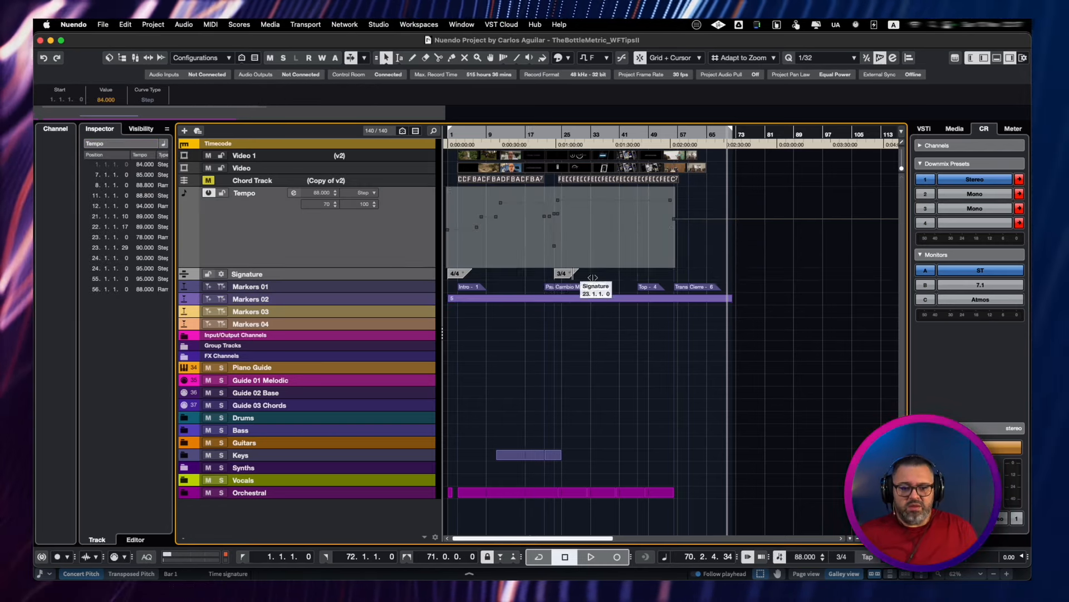
left_click_drag(733, 289, 447, 292)
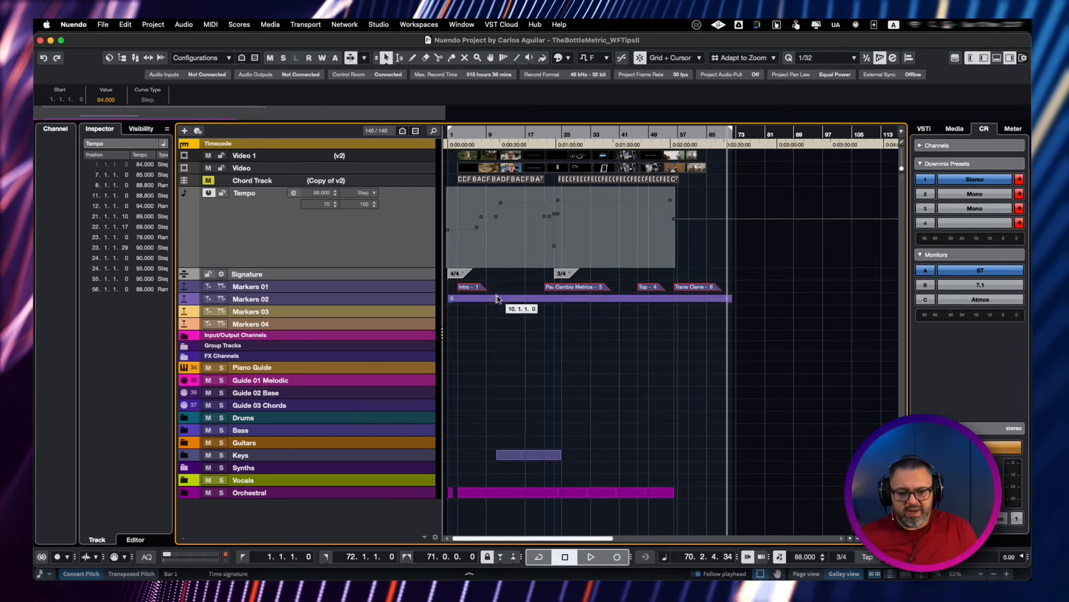
left_click(103, 24)
mouse_move(139, 206)
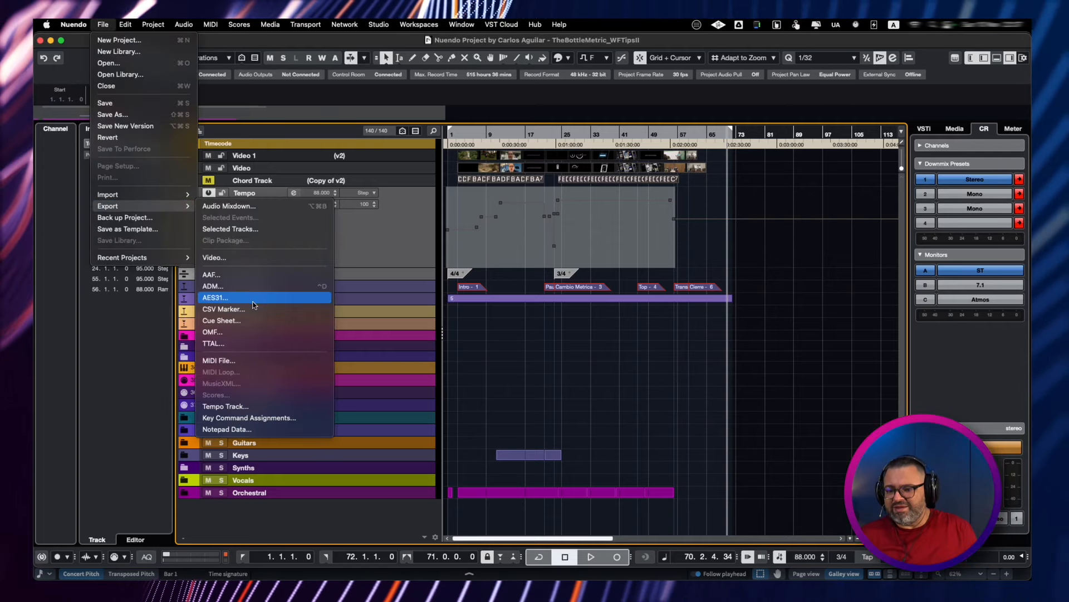
left_click(252, 361)
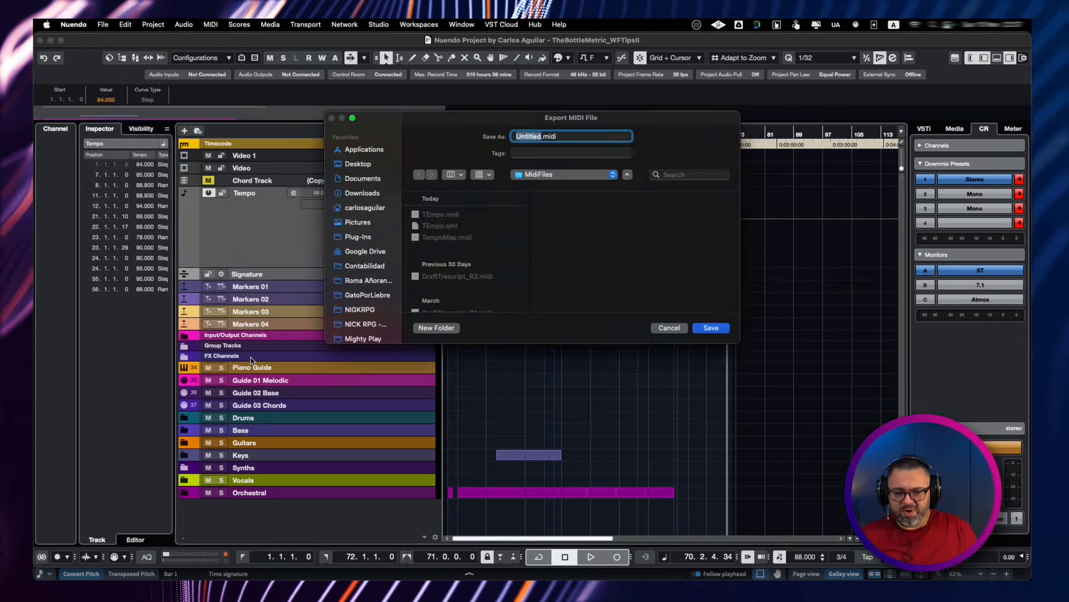
left_click(455, 239)
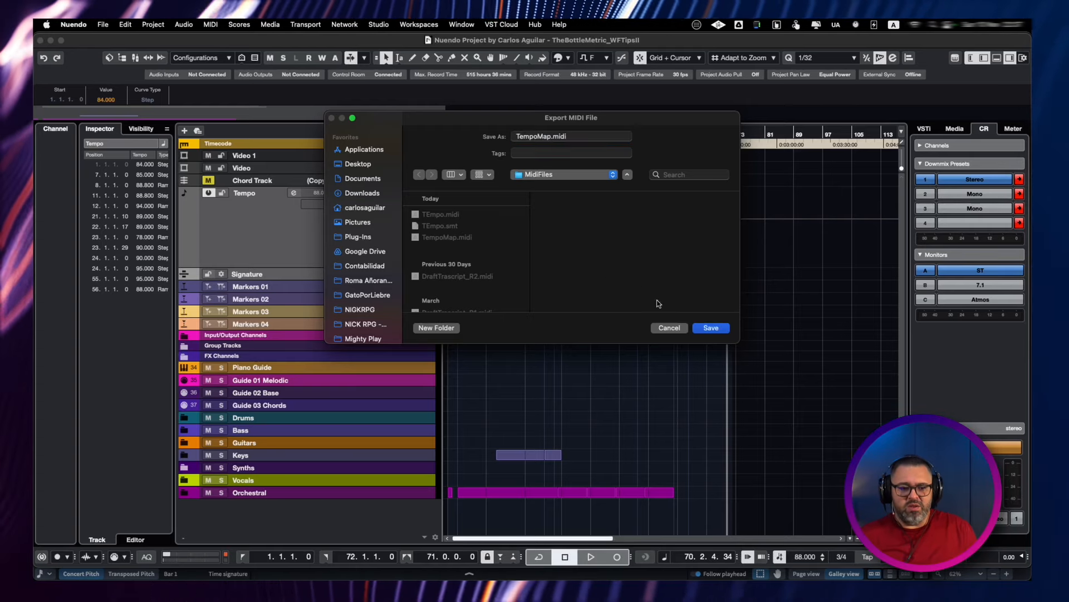
left_click(711, 329)
left_click(574, 278)
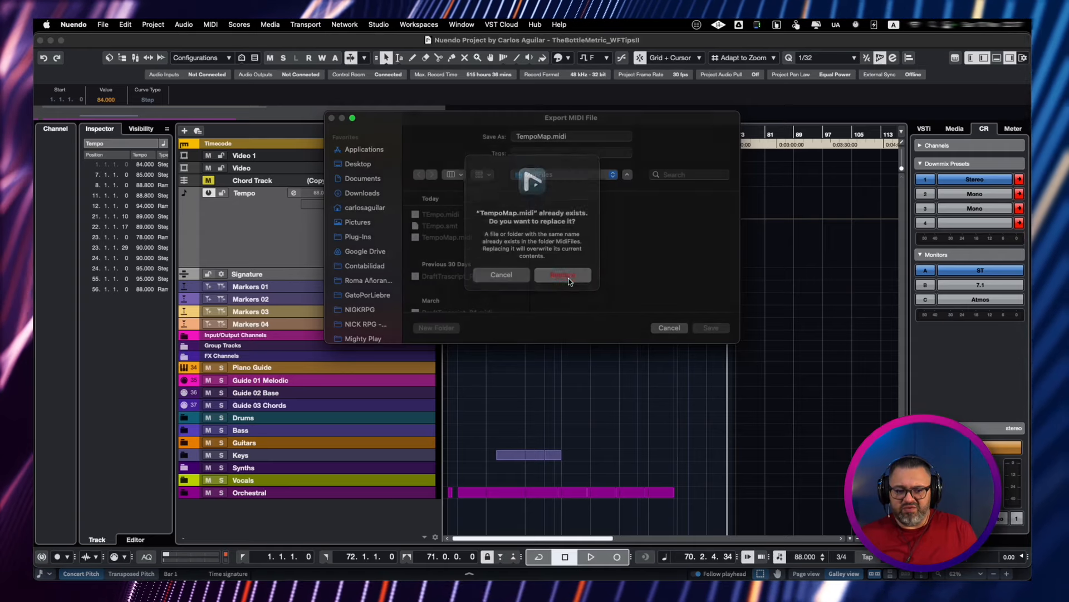
left_click(594, 294)
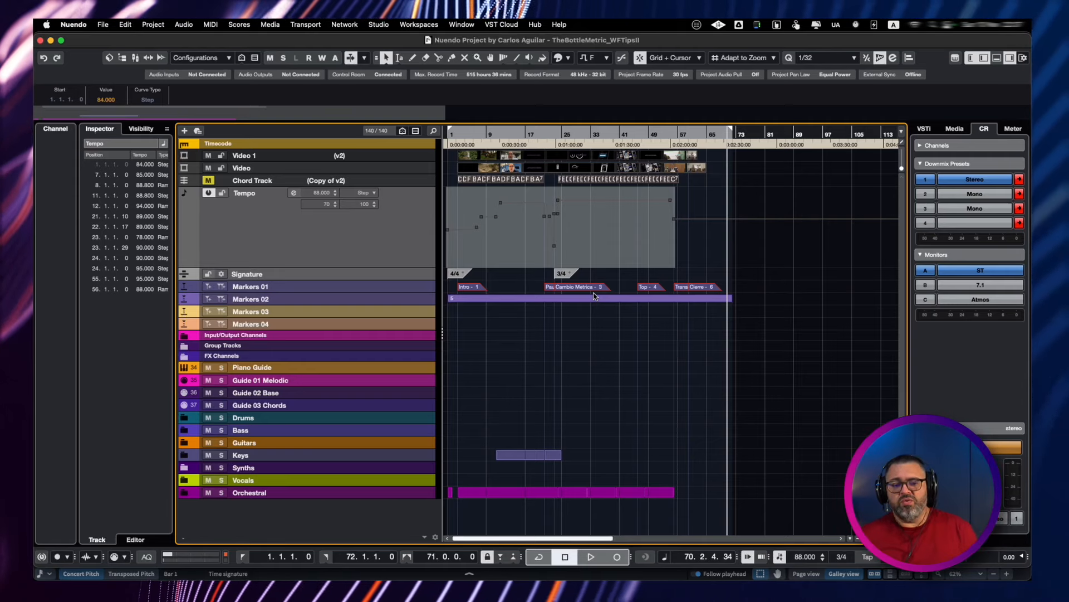
Step: Switch to Dorico and examine the full score's tempo marks and time signatures at the opening and around bars 22 to 25
key("super+Tab")
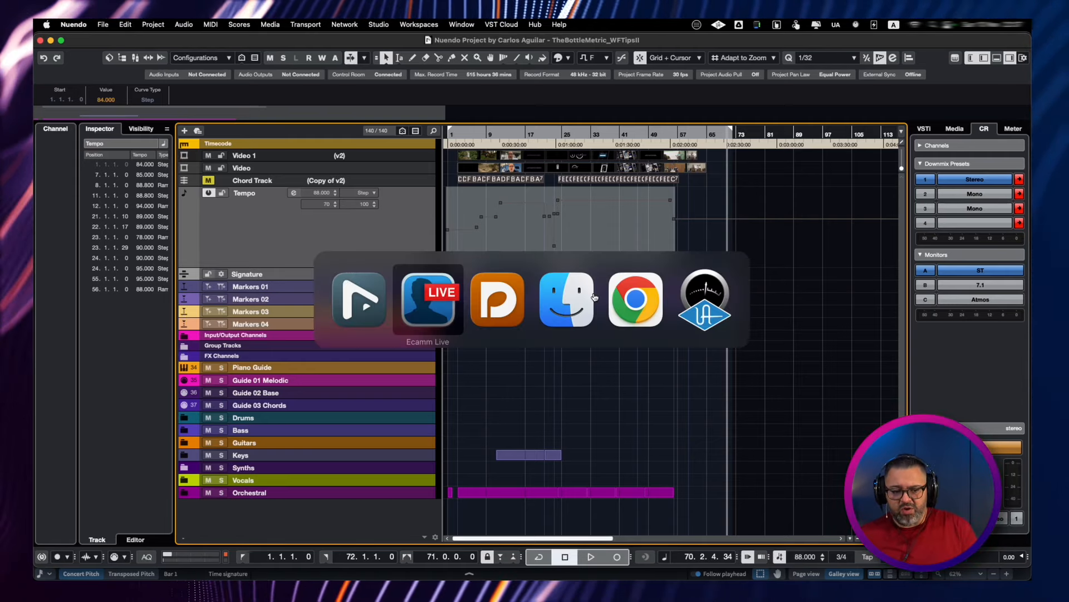
left_click(496, 307)
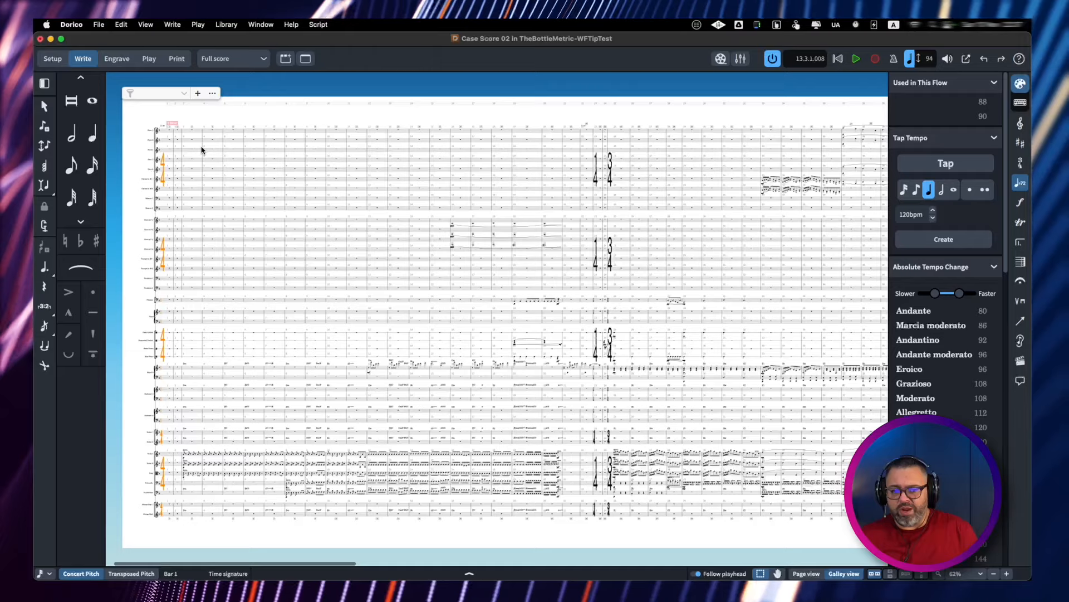
scroll(156, 130, "up", 10)
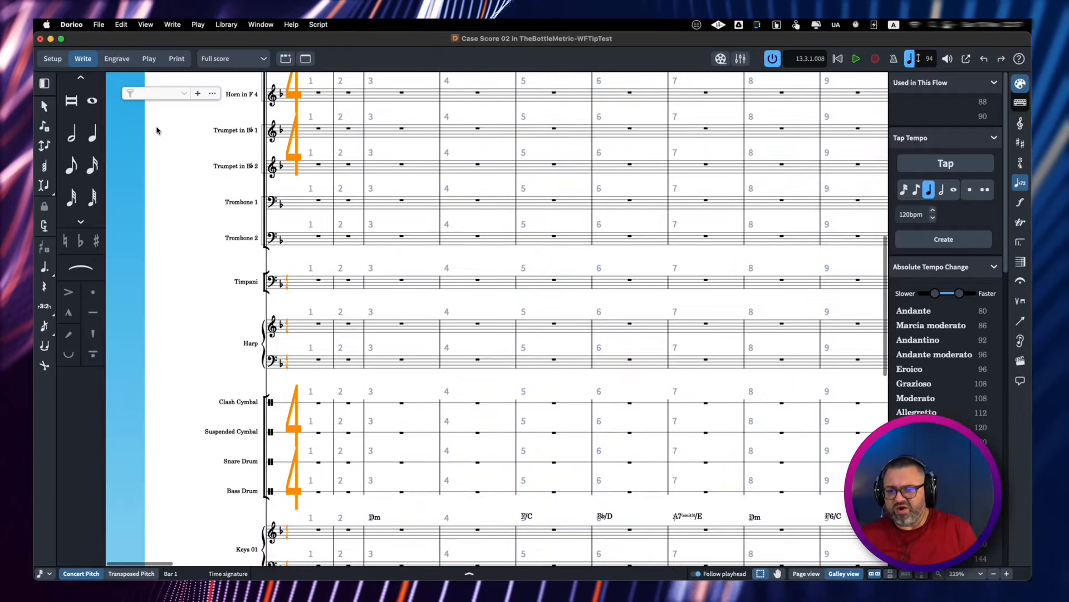
scroll(157, 130, "up", 8)
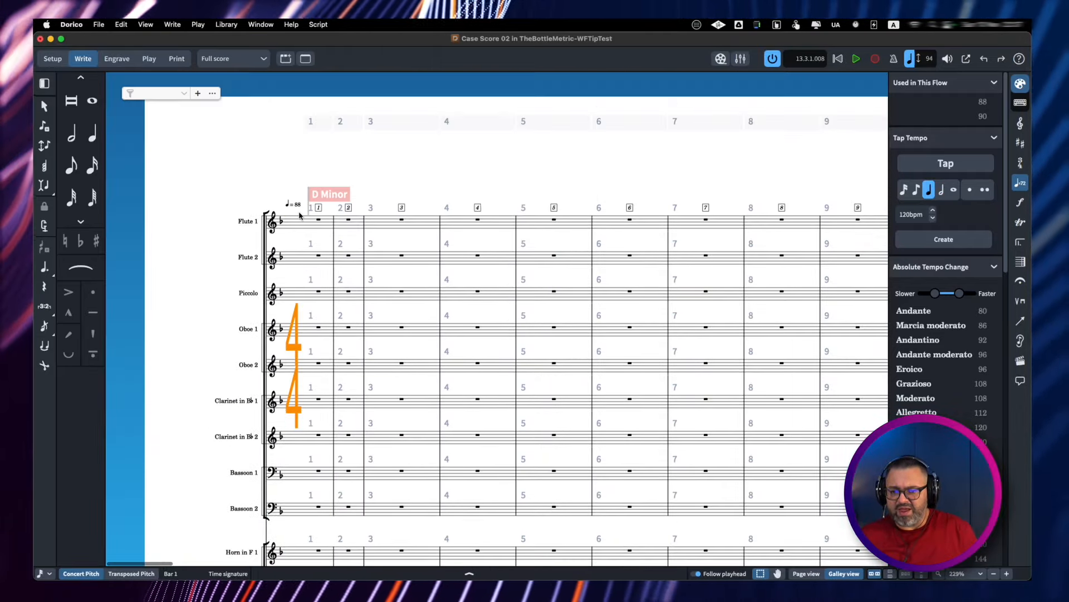
scroll(299, 216, "down", 10)
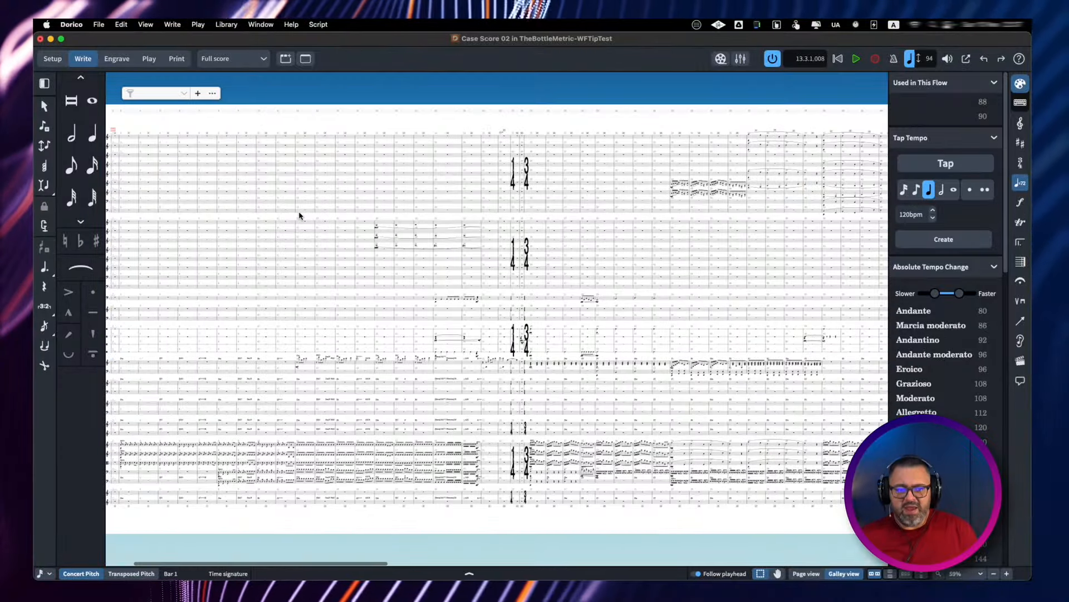
scroll(510, 136, "up", 10)
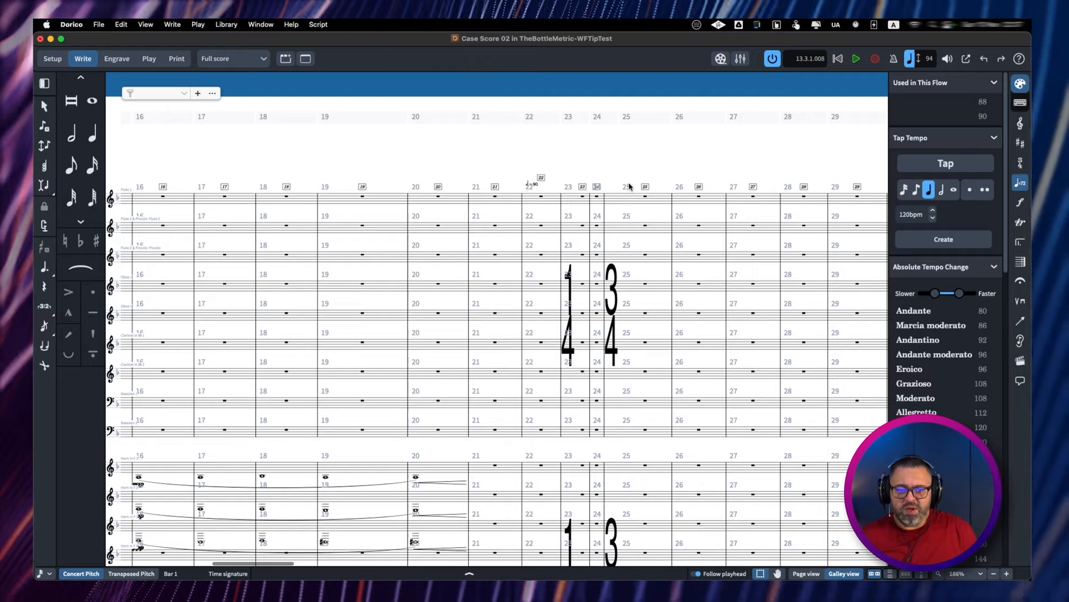
scroll(494, 255, "down", 6)
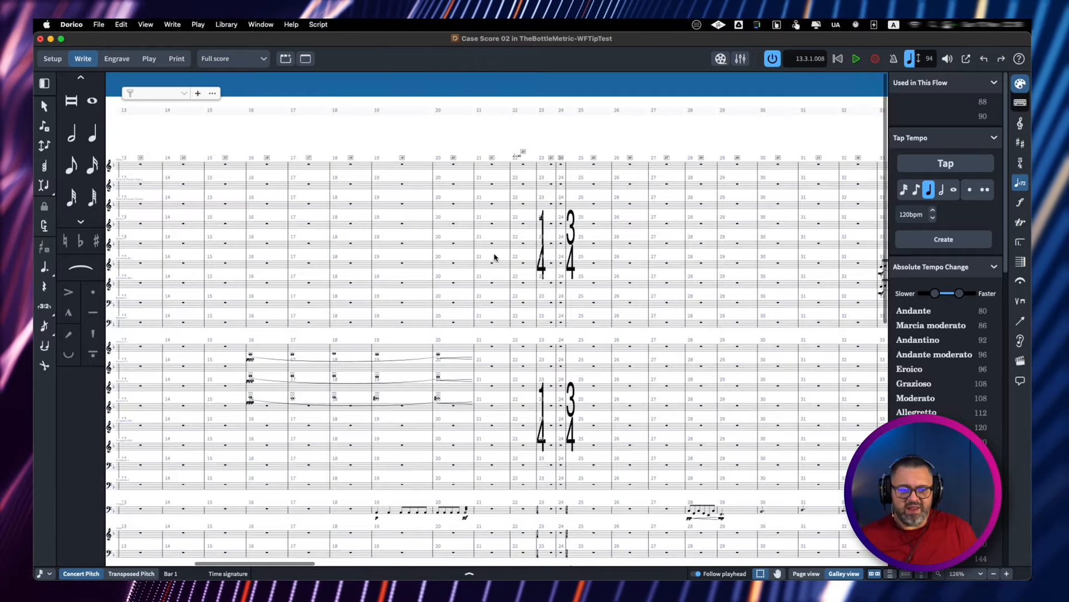
scroll(485, 275, "down", 4)
scroll(485, 275, "left", 2)
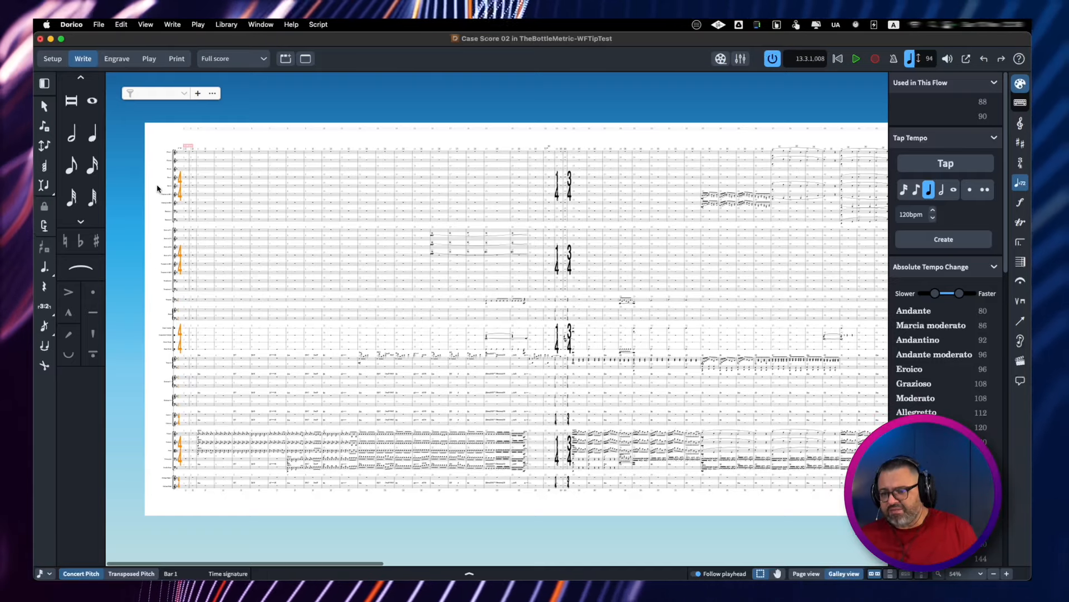
scroll(157, 188, "up", 8)
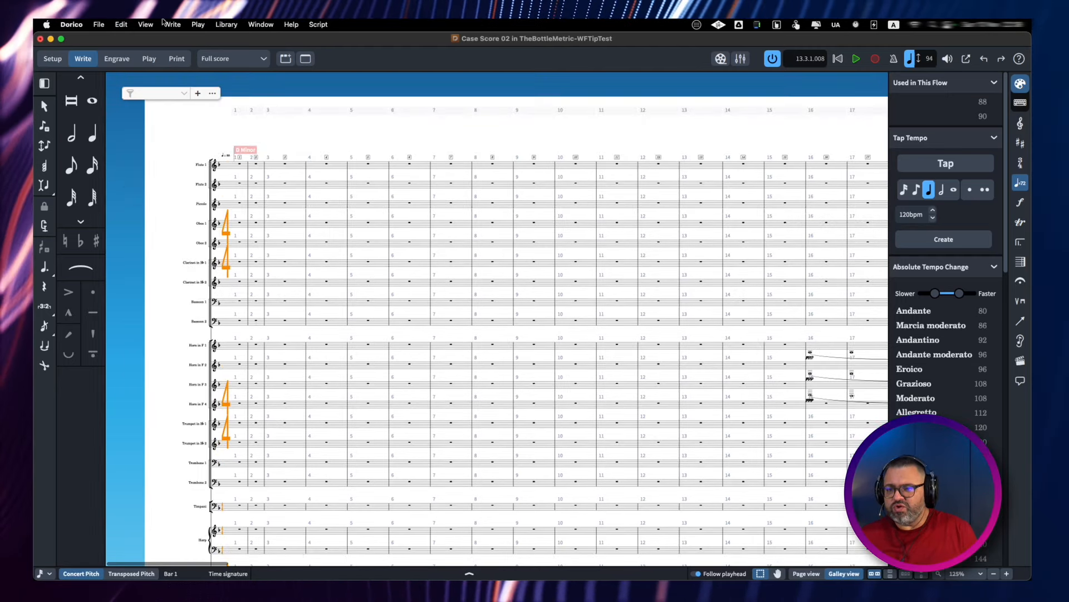
Step: Import the tempo map from MidiFiles into the Case Score 02 flow, replacing timecode offset, tempo changes and time signatures, with markers as Markers
left_click(98, 24)
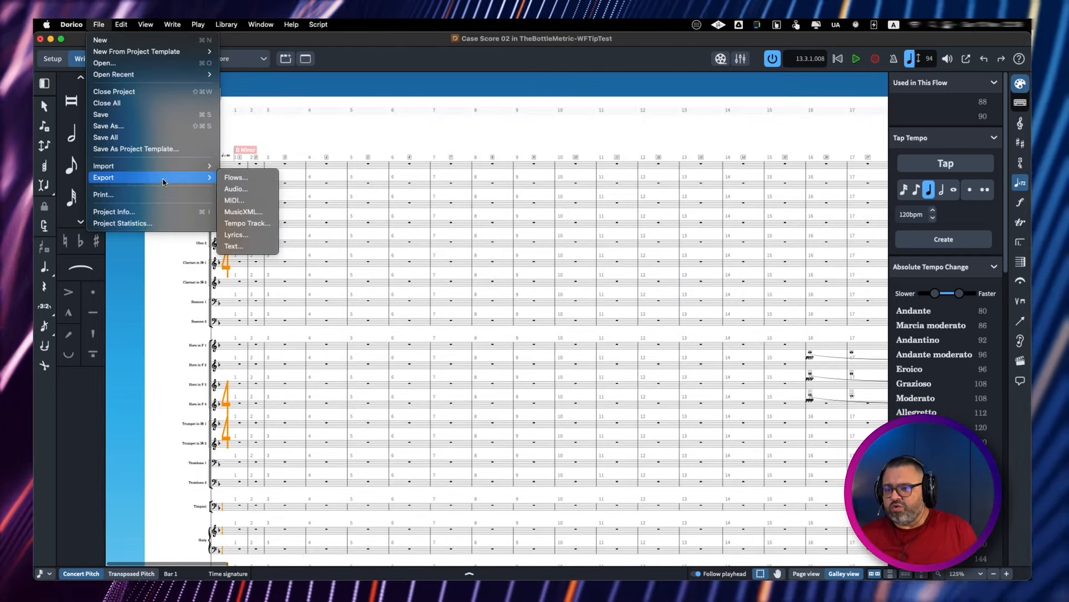
mouse_move(174, 174)
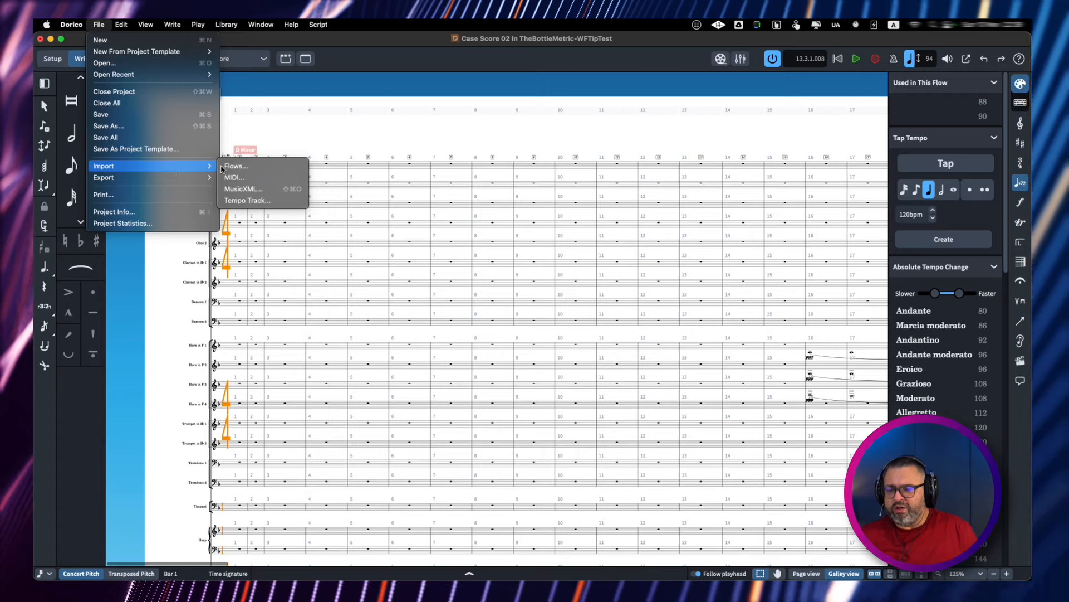
left_click(273, 206)
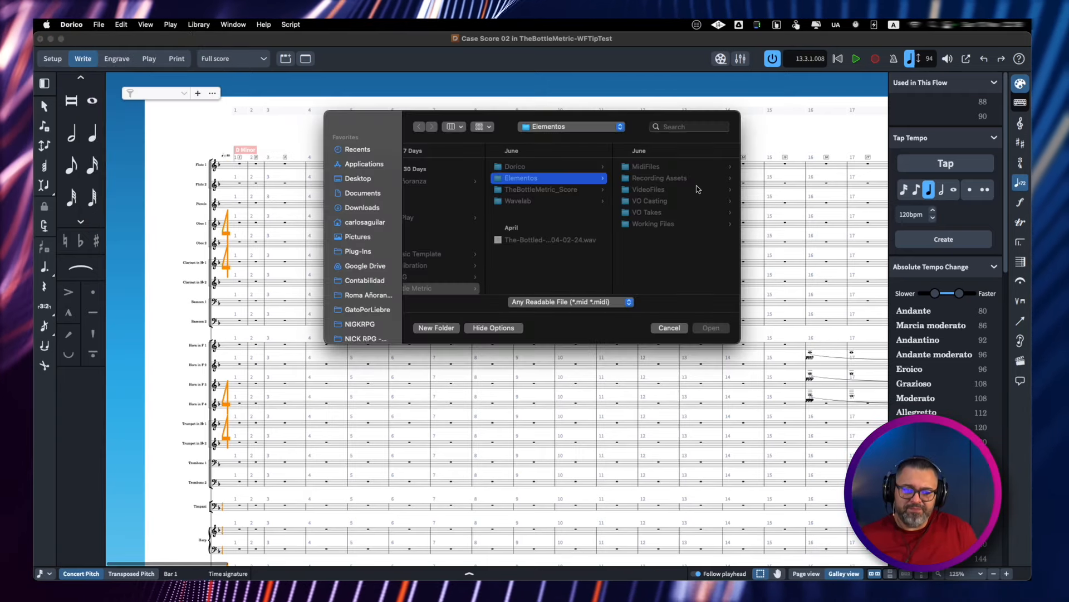
left_click(663, 167)
double_click(657, 189)
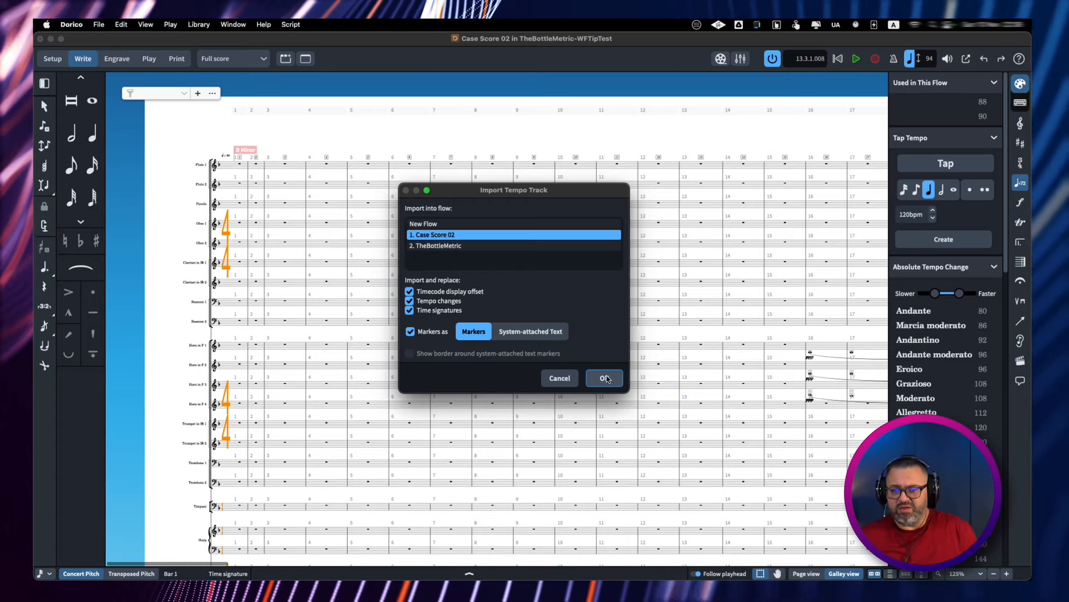
left_click(607, 378)
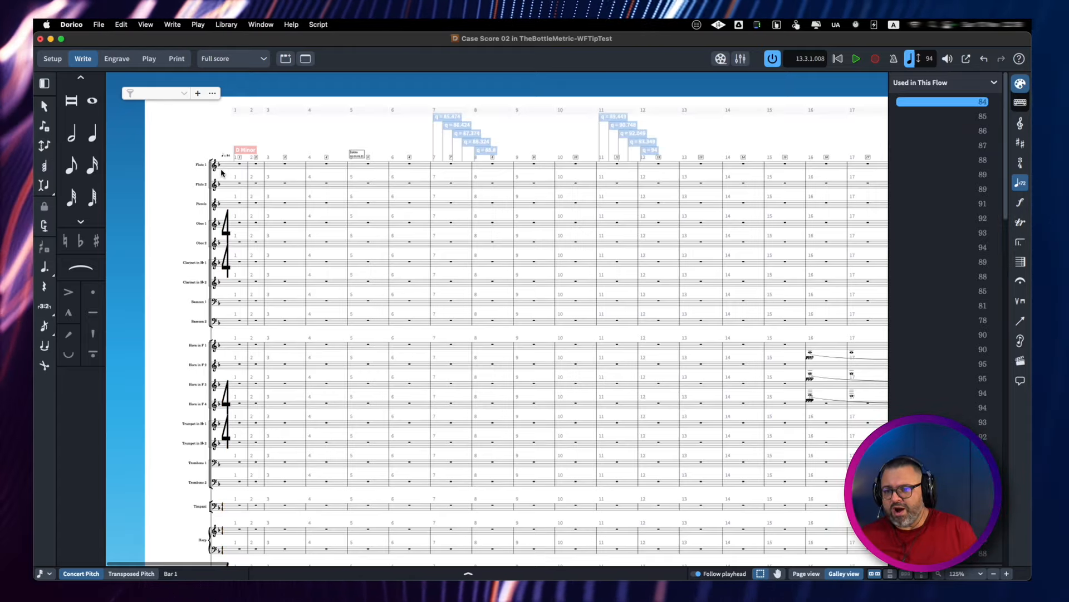
Step: Examine the imported tempo changes, markers and time signatures along the score, starting with the opening bars and the Intro marker
scroll(222, 173, "up", 5)
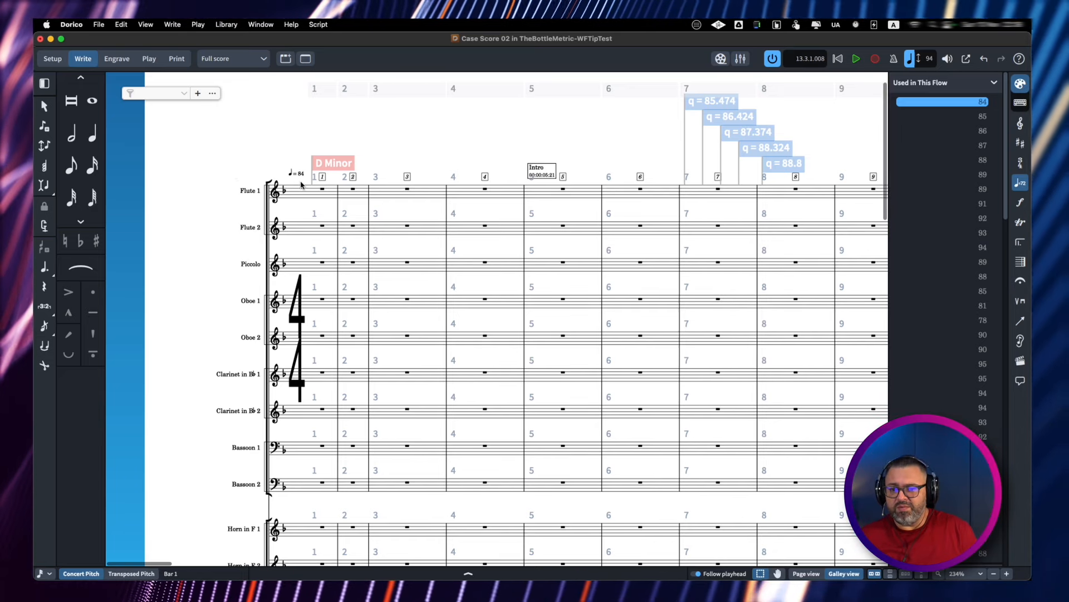
scroll(301, 184, "right", 2)
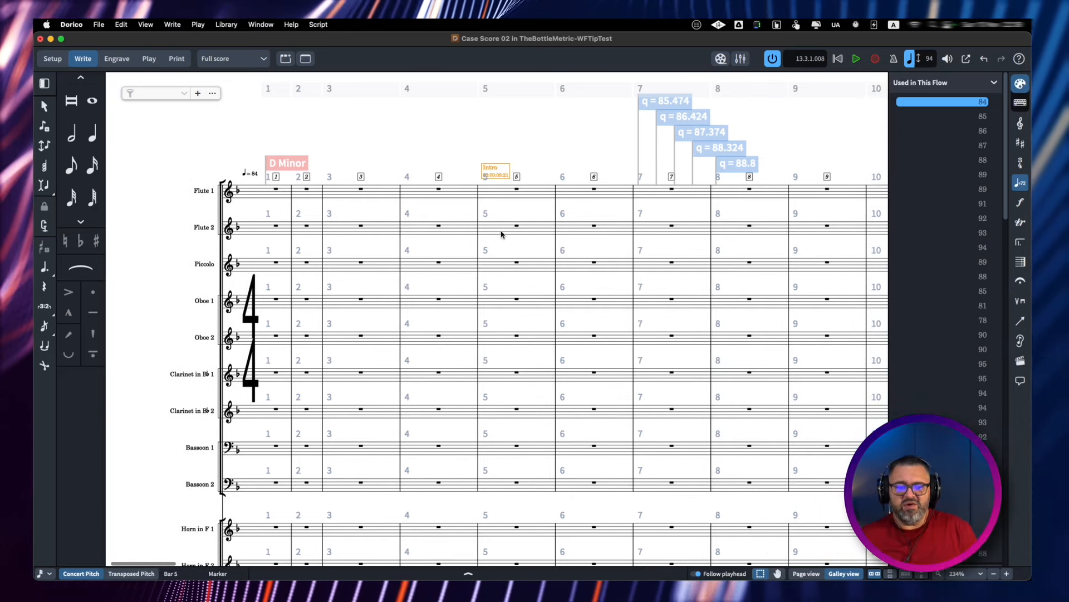
scroll(501, 234, "right", 10)
scroll(501, 234, "down", 8)
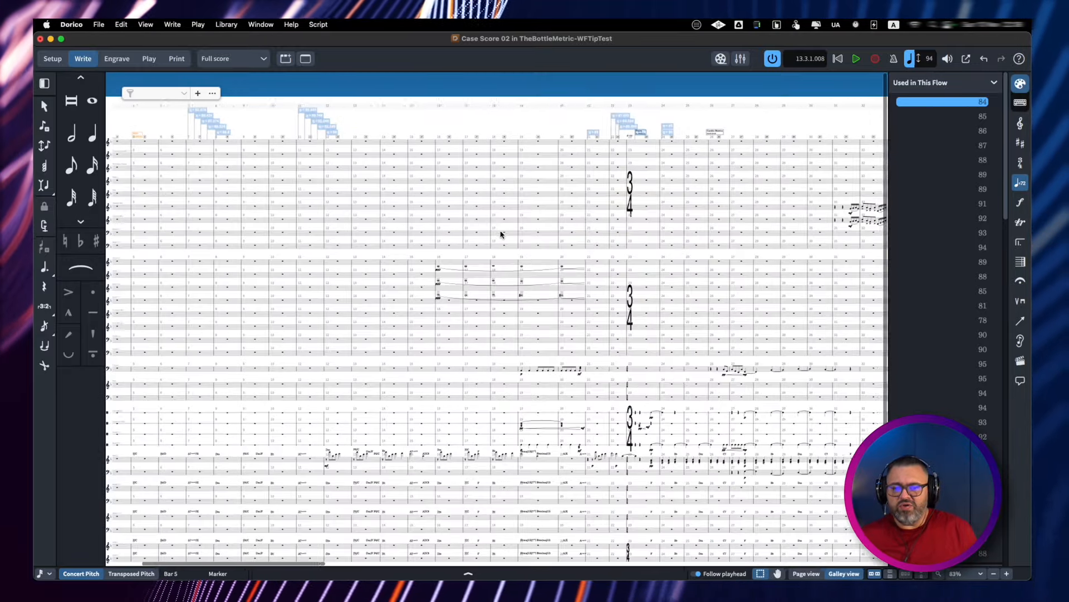
Step: Switch to Play mode and examine the imported tempo points on the Tempo track along the whole flow
scroll(501, 234, "left", 5)
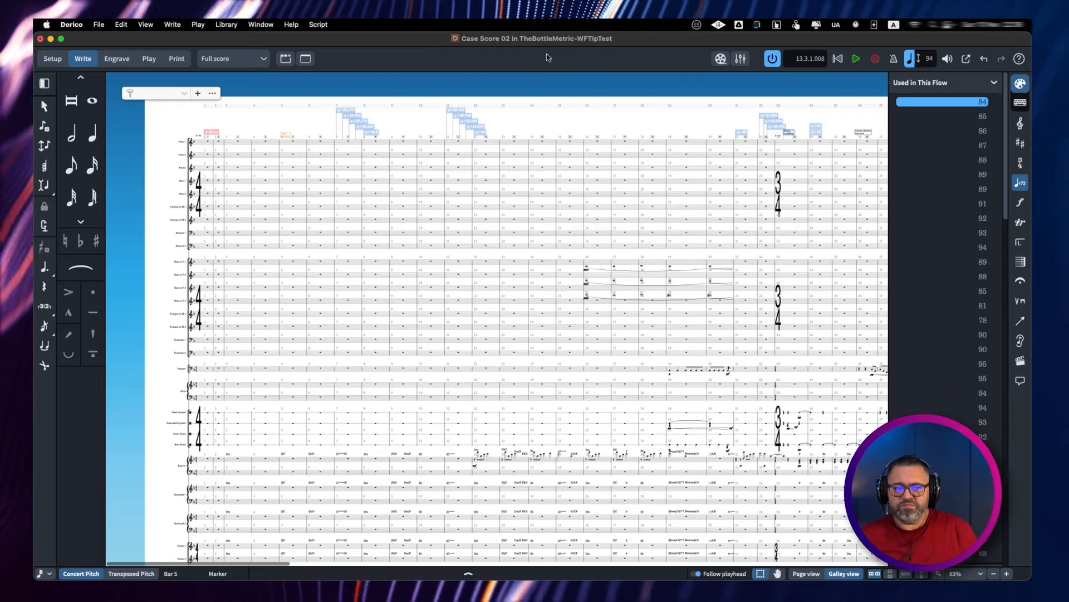
left_click(149, 58)
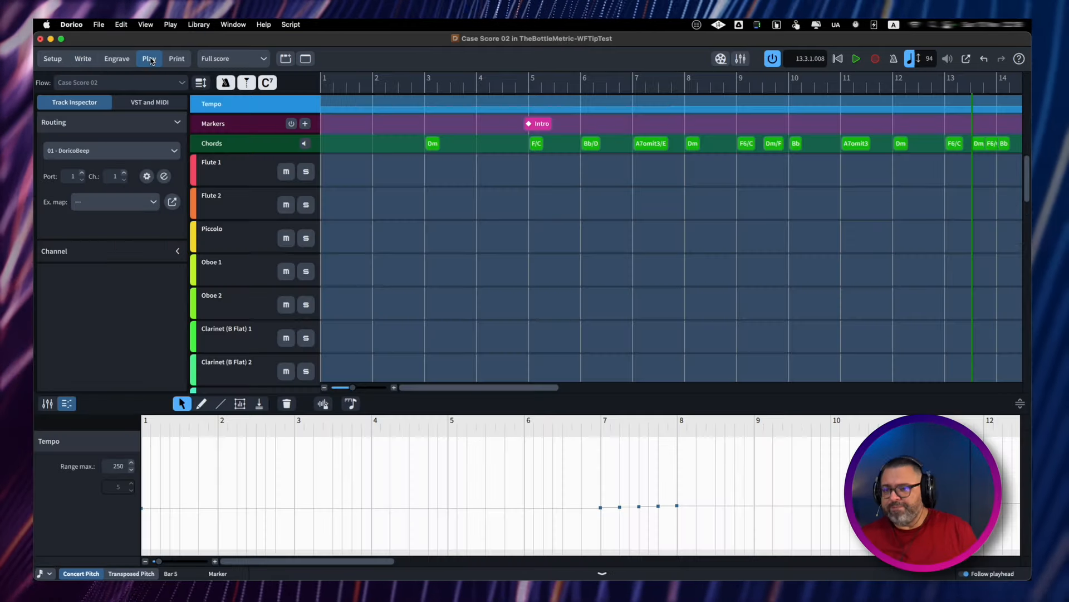
left_click(240, 170)
left_click(246, 262)
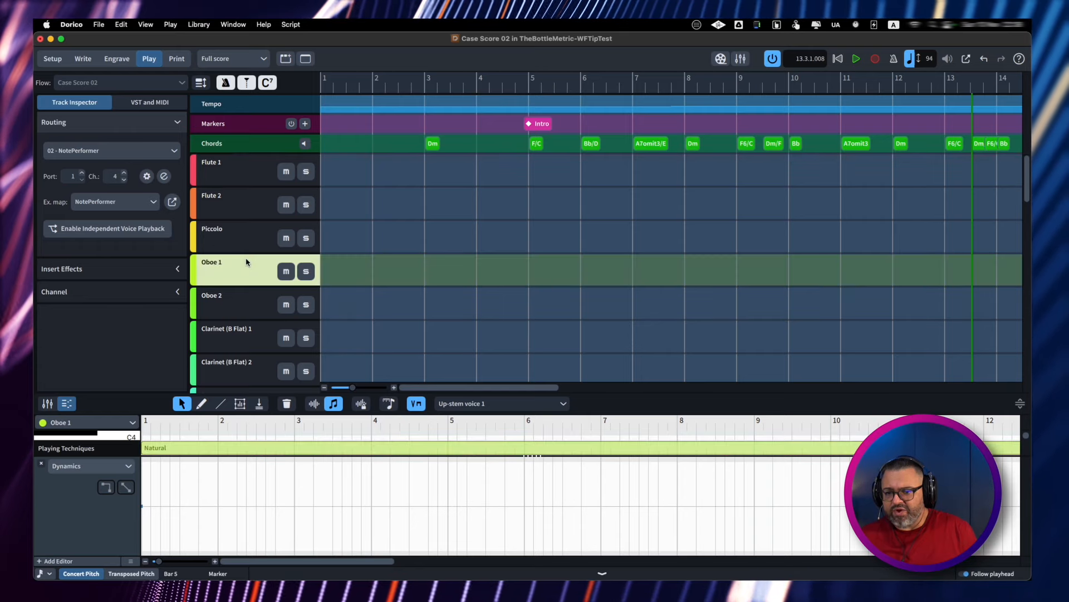
left_click(252, 106)
scroll(632, 473, "right", 10)
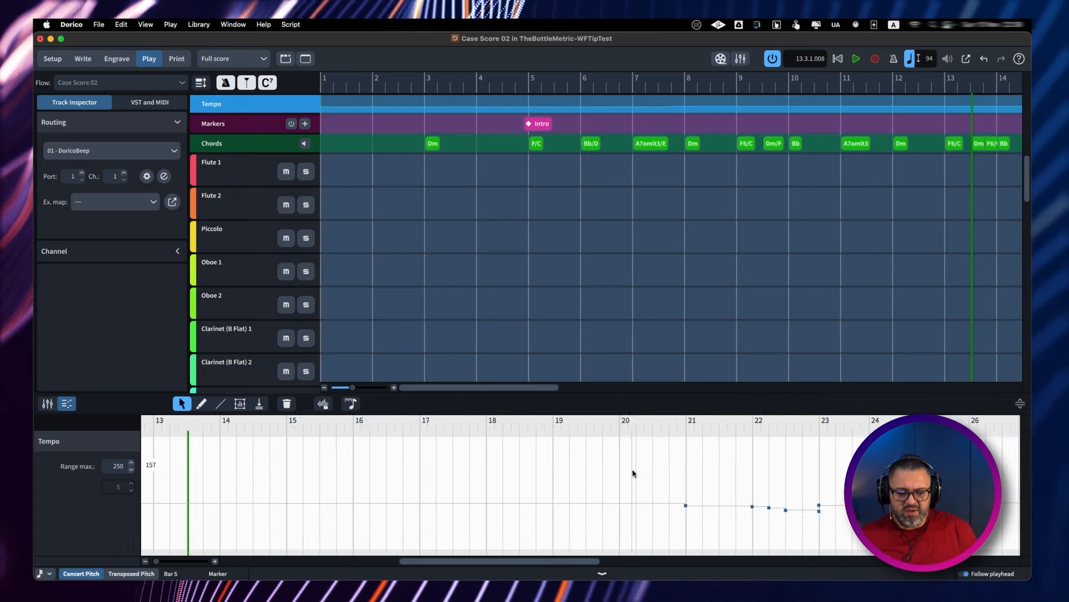
scroll(633, 473, "right", 20)
scroll(788, 477, "right", 8)
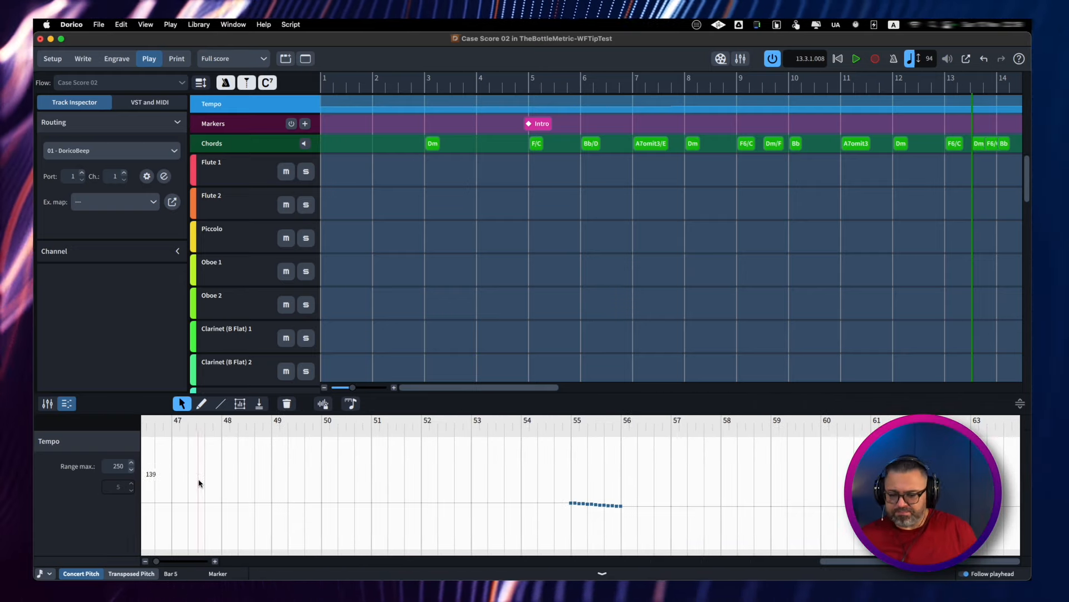
scroll(199, 484, "left", 20)
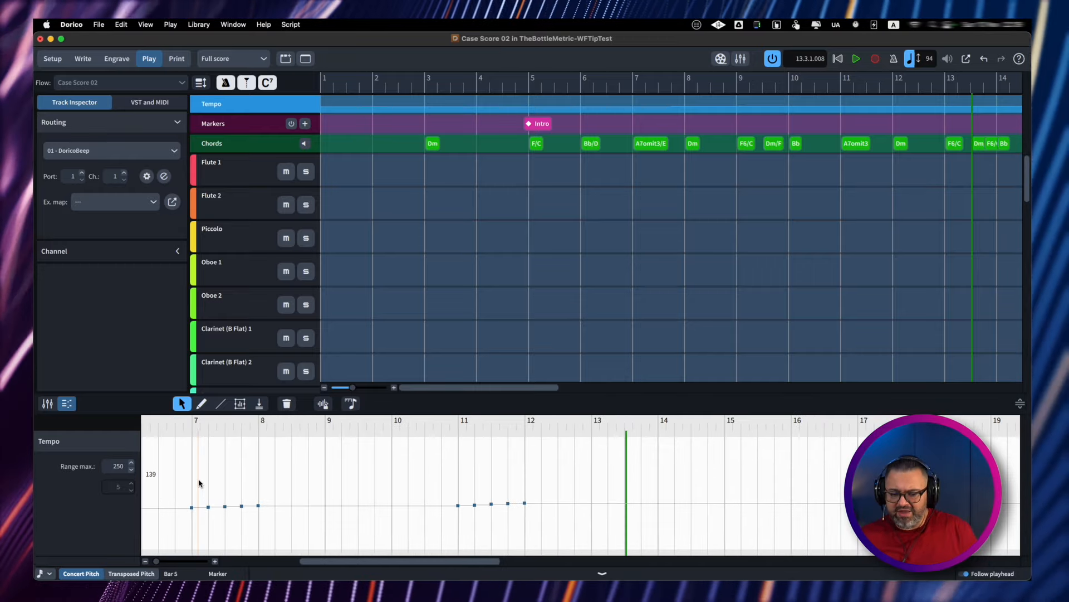
Step: Return to Write mode and play back the full score from bar 6 through the imported tempo changes
key("super+2")
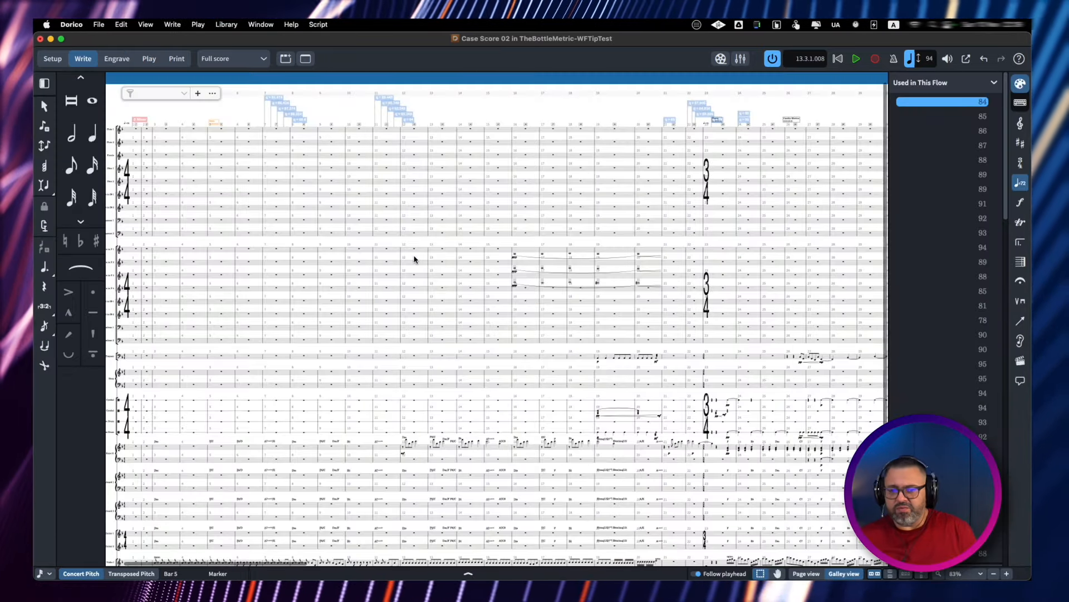
scroll(415, 260, "left", 3)
key("z")
key("z")
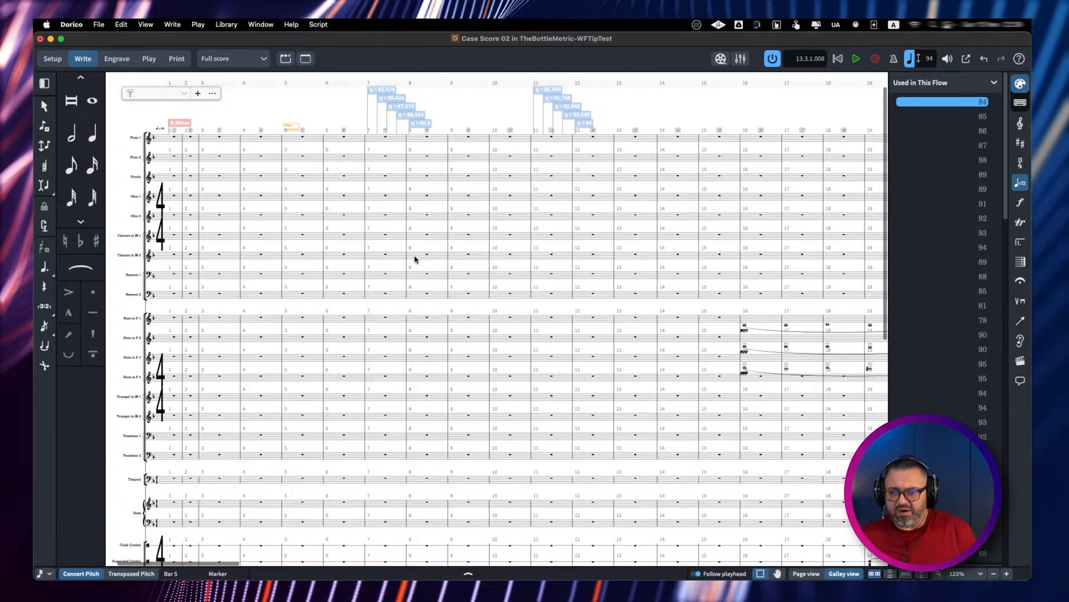
scroll(415, 259, "up", 2)
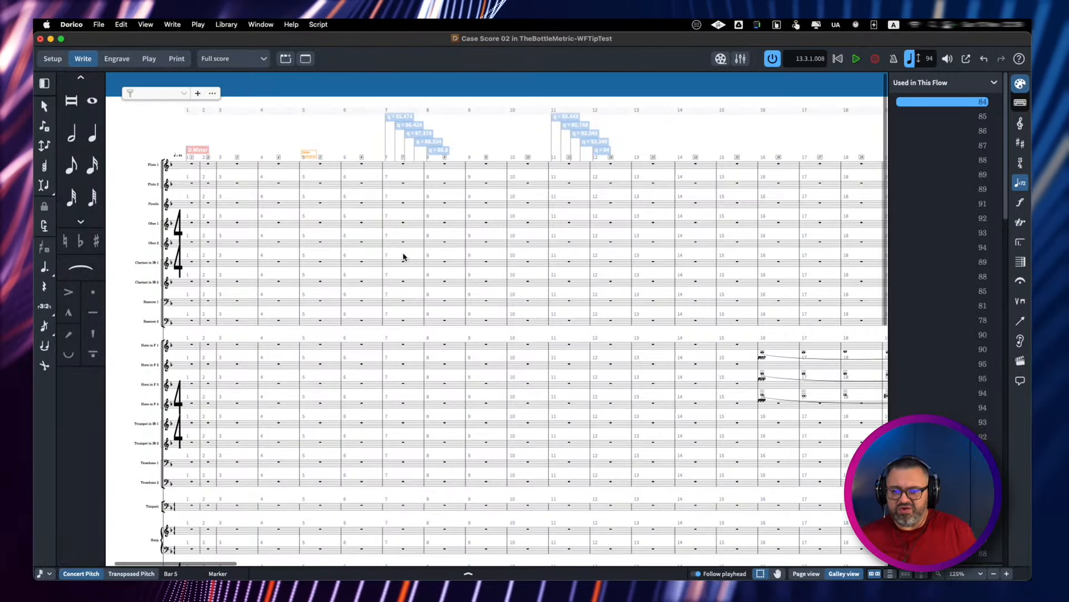
left_click(341, 297)
key("space")
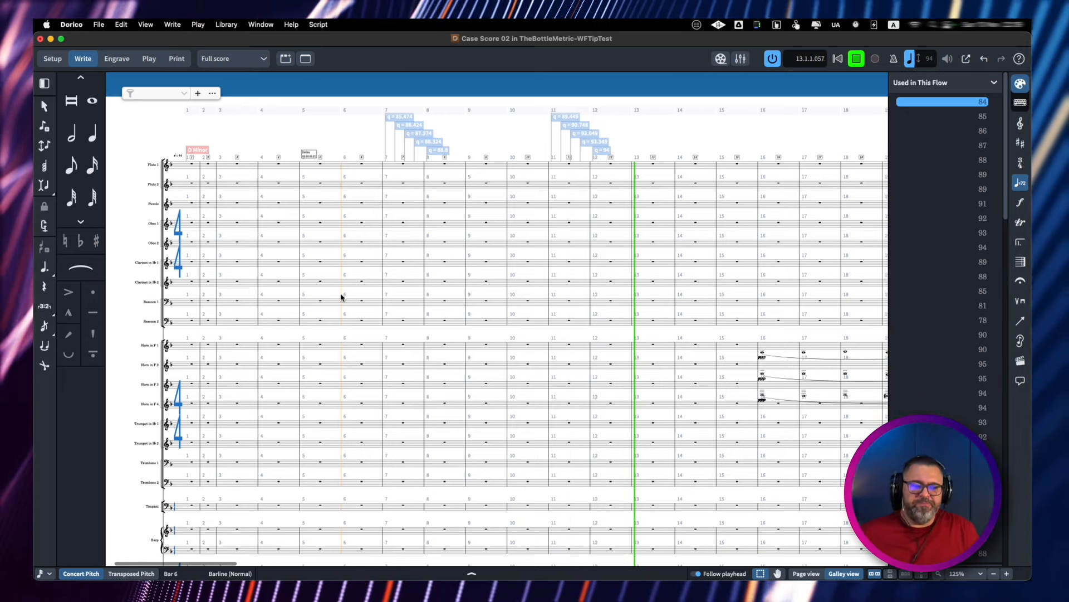
key("space")
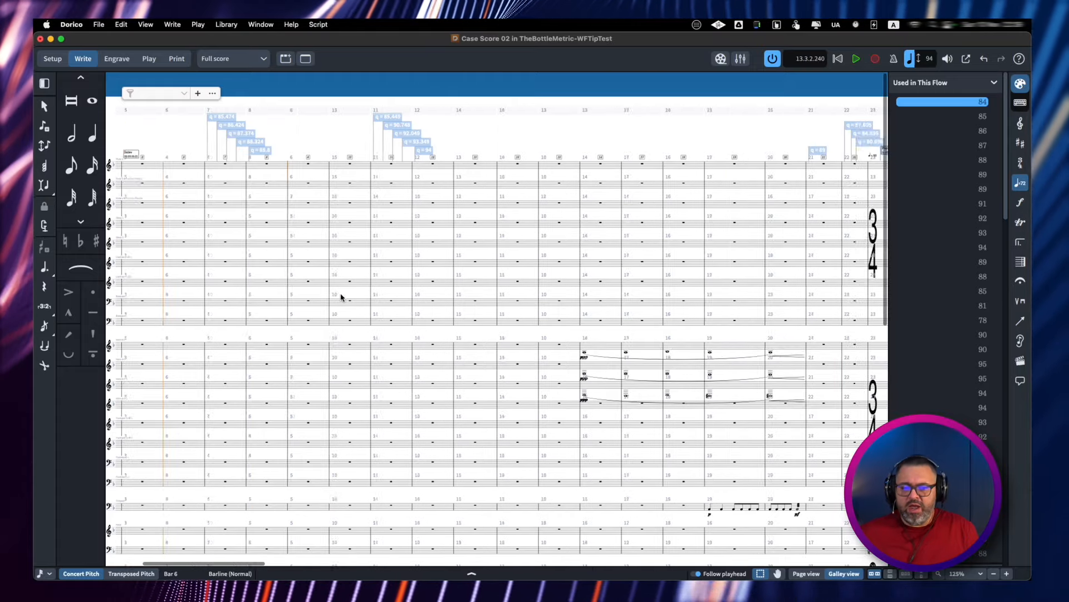
Step: Examine the tempo changes, the 3/4 time signature and the Cambio Metrica marker around bars 21 to 26
scroll(330, 323, "down", 3)
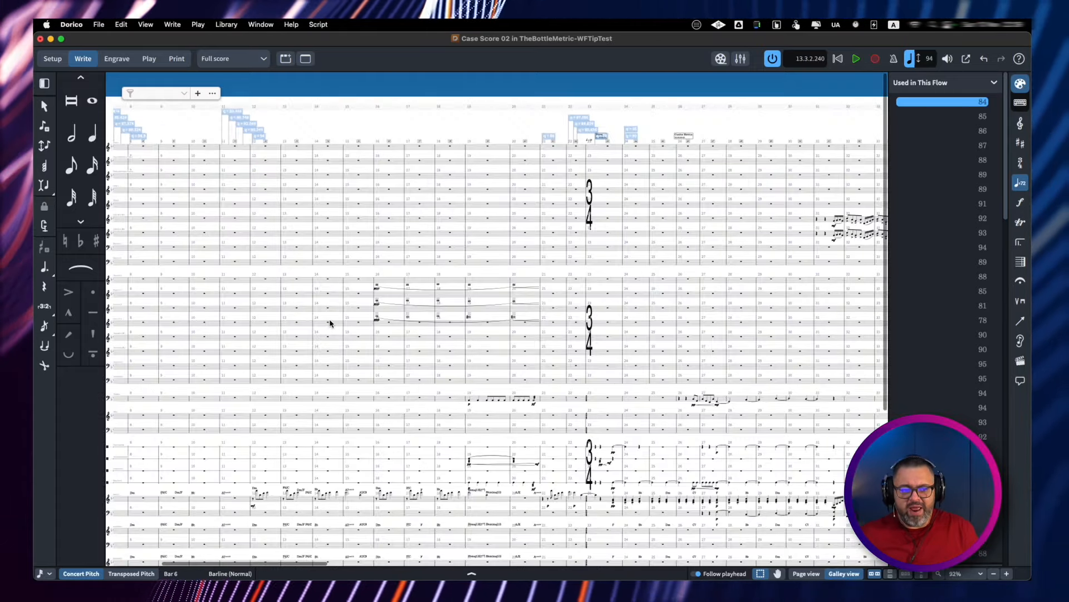
scroll(330, 323, "up", 5)
scroll(330, 323, "up", 3)
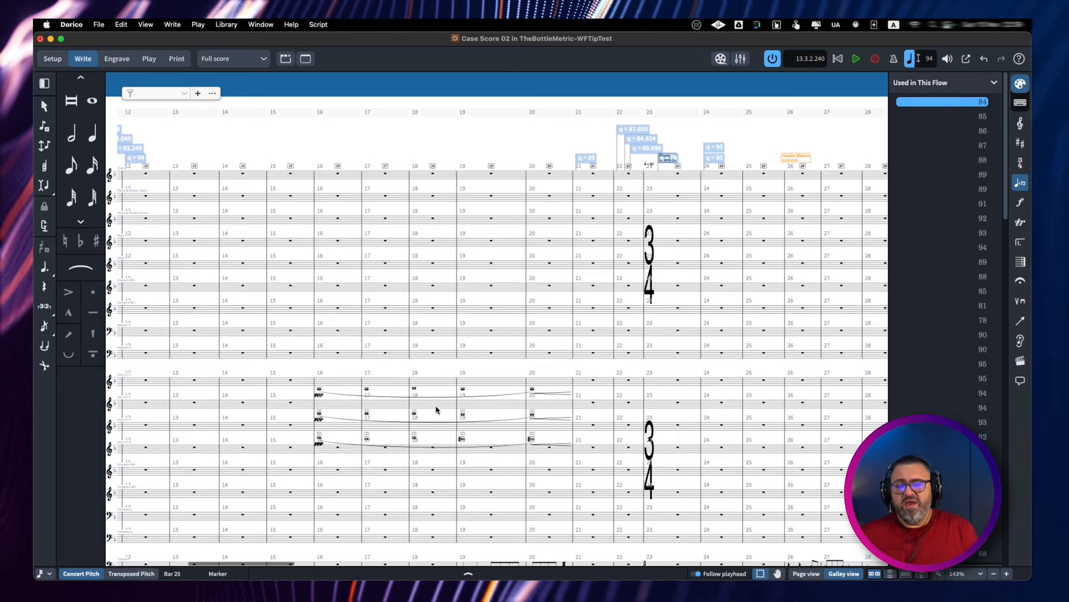
scroll(436, 409, "down", 5)
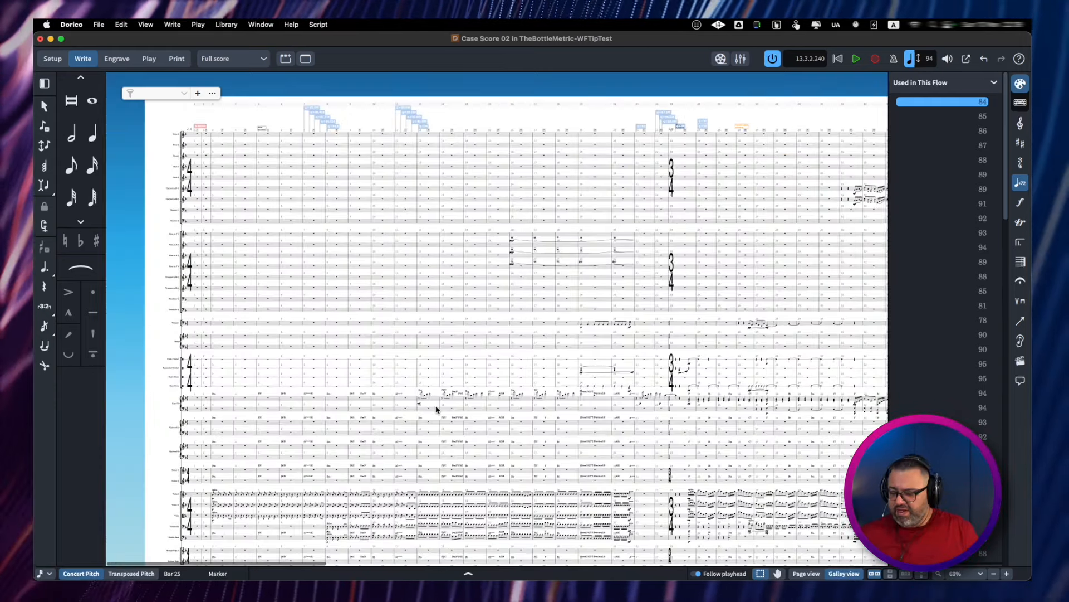
Step: Switch to Nuendo to check the Cambio Metrica marker on Markers 01, and return to Dorico to compare the score's opening bars
key("super+Tab")
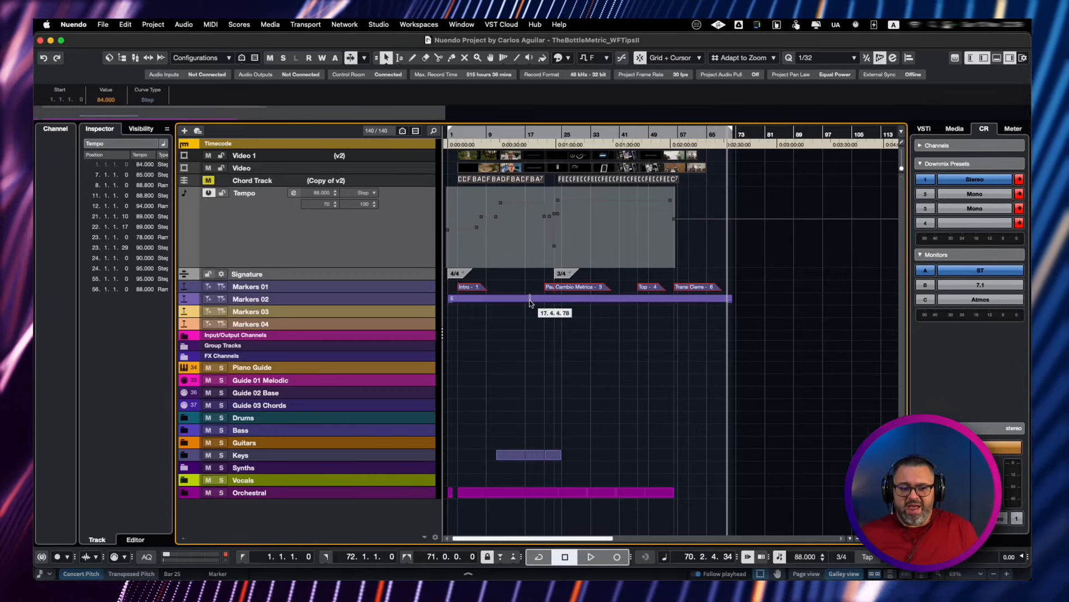
scroll(530, 301, "up", 4)
scroll(530, 301, "left", 4)
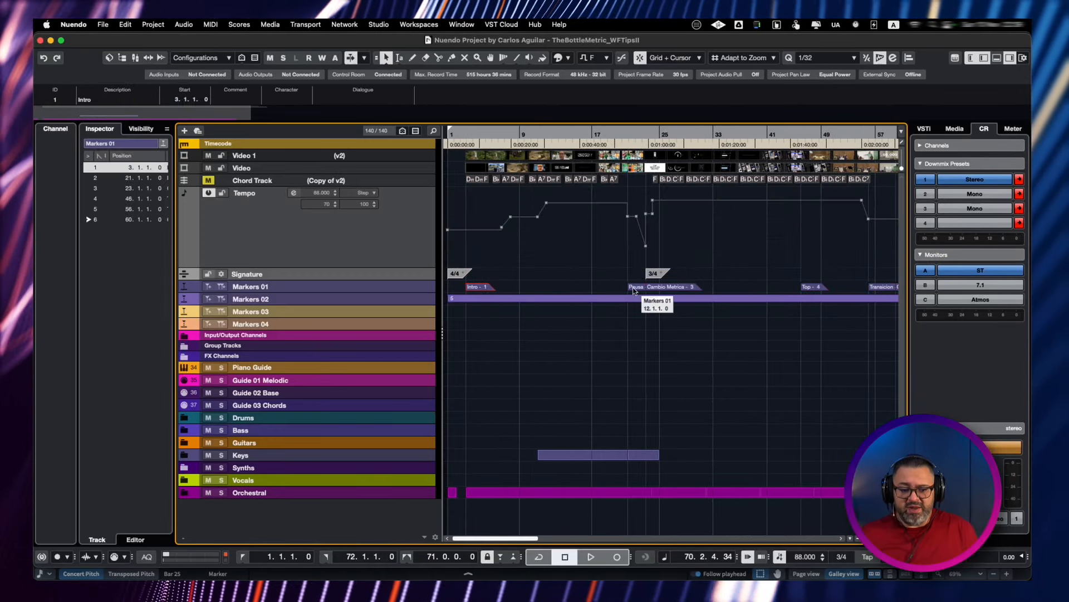
left_click(691, 286)
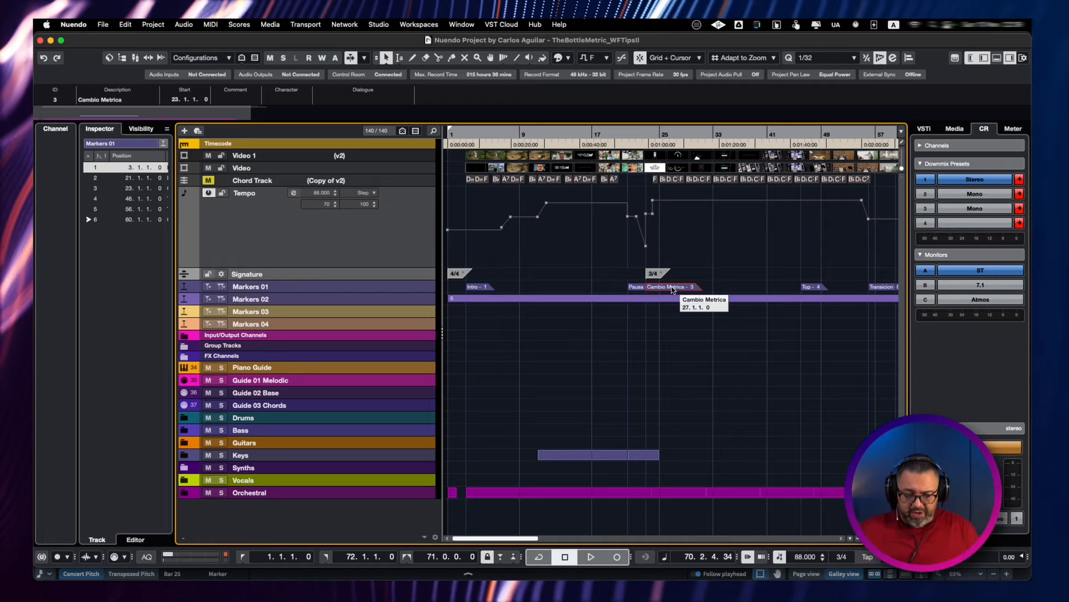
key("super+Tab")
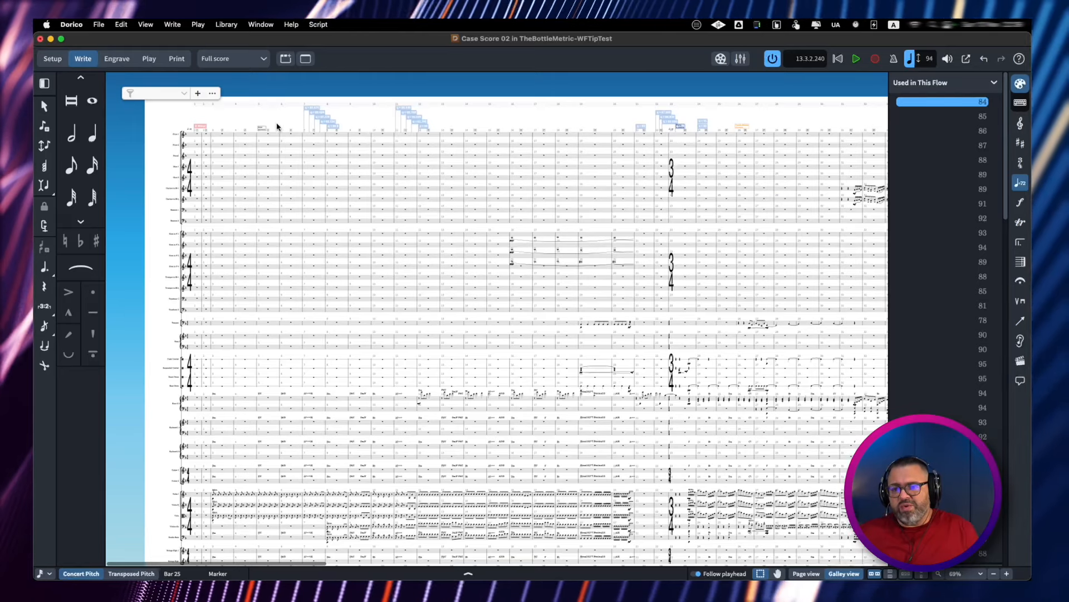
left_click(252, 184)
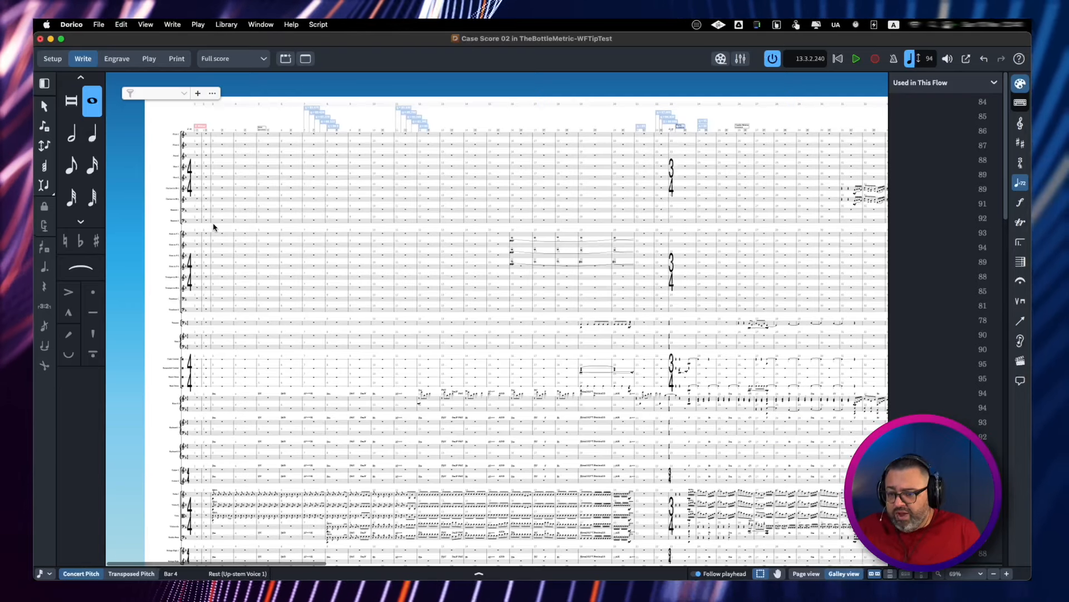
left_click(211, 261)
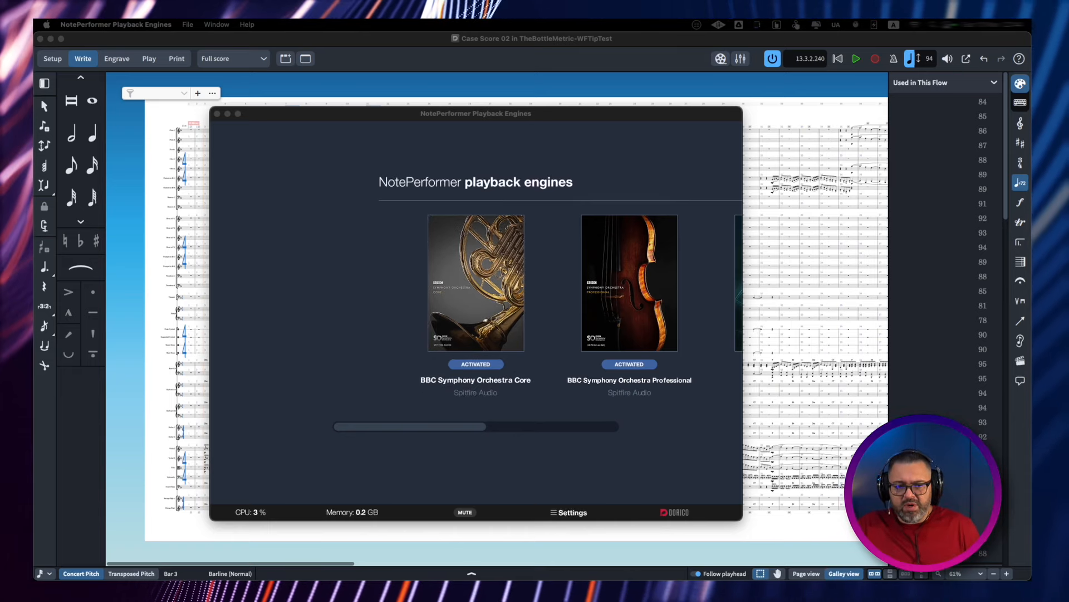
Step: In NotePerformer Playback Engines, open BBC Symphony Orchestra Core and add all of its BBCSO Core instruments to the template
left_click_drag(480, 113, 495, 132)
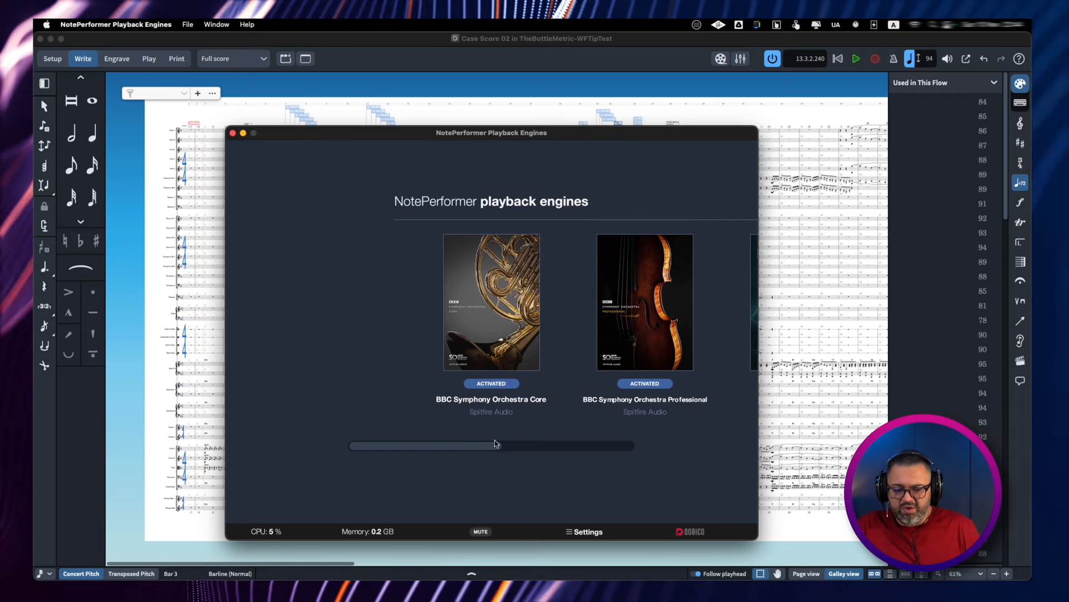
left_click_drag(487, 449, 430, 448)
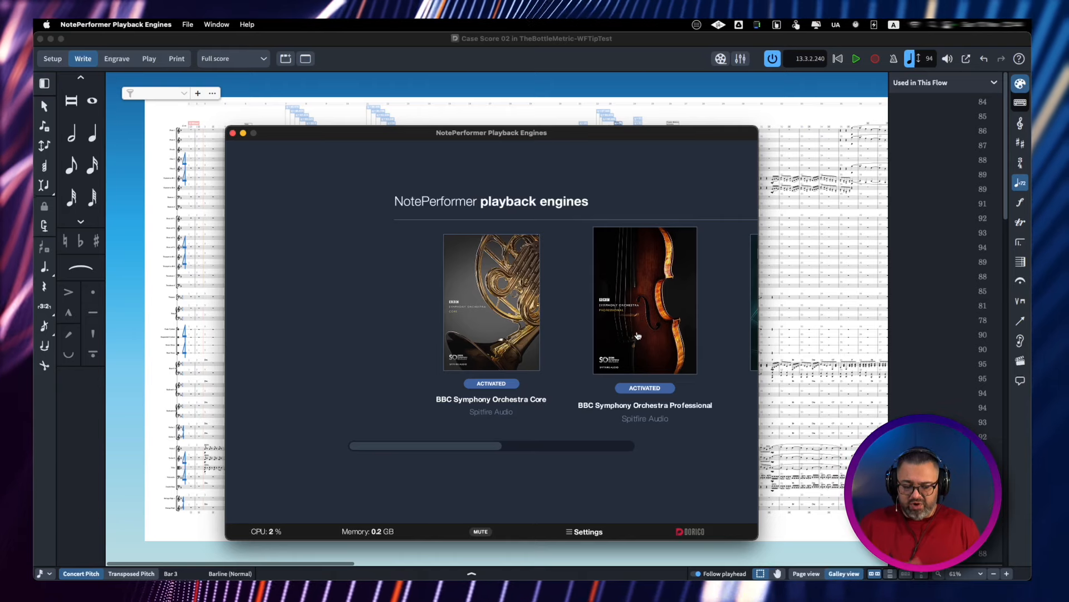
left_click(478, 312)
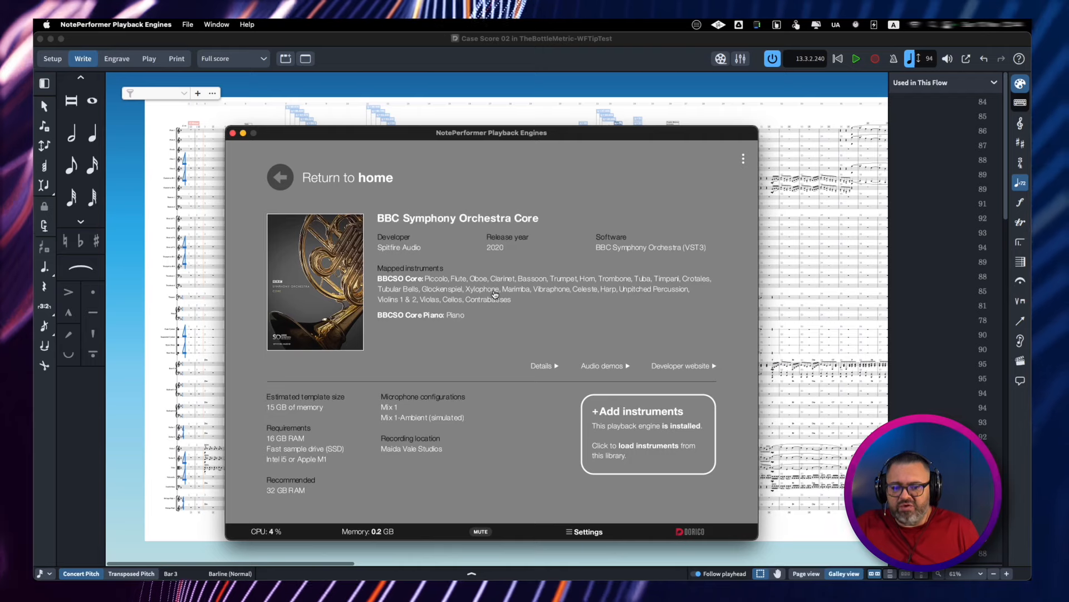
left_click(643, 422)
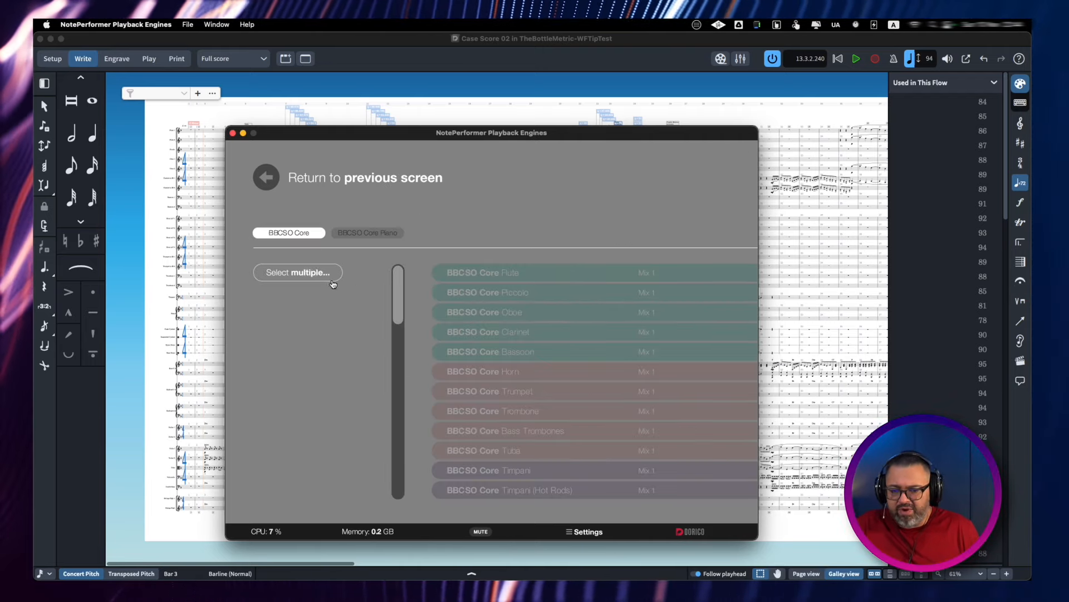
left_click(316, 274)
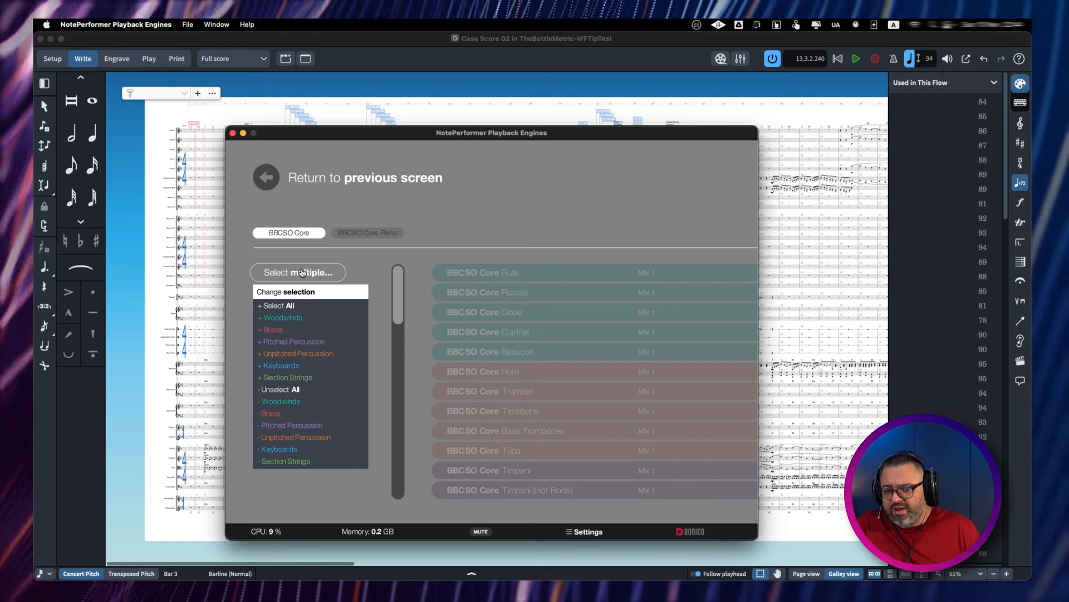
left_click(290, 305)
scroll(583, 309, "down", 10)
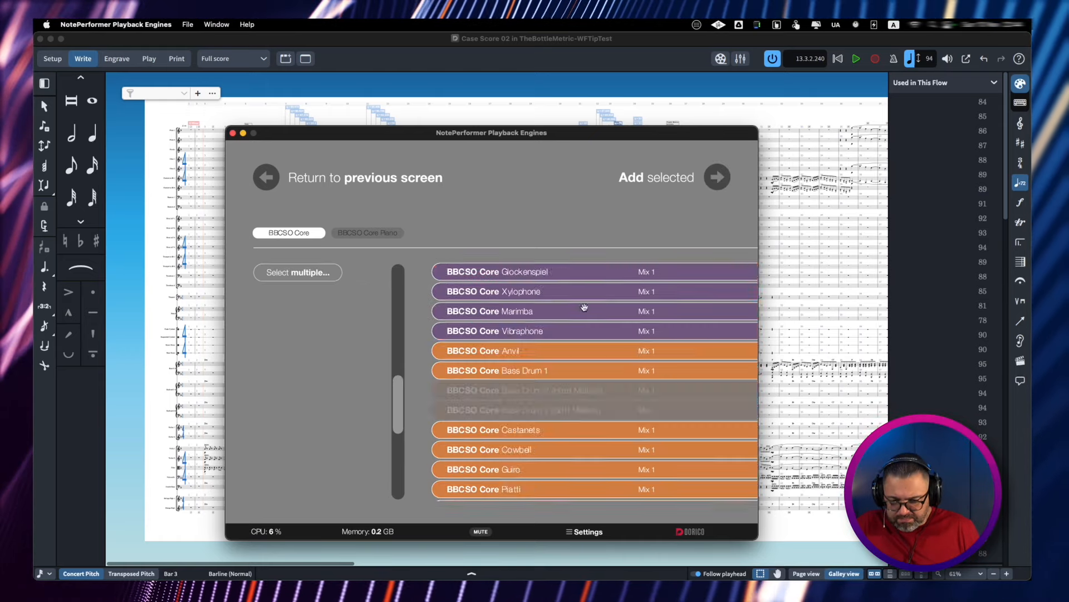
scroll(584, 307, "up", 10)
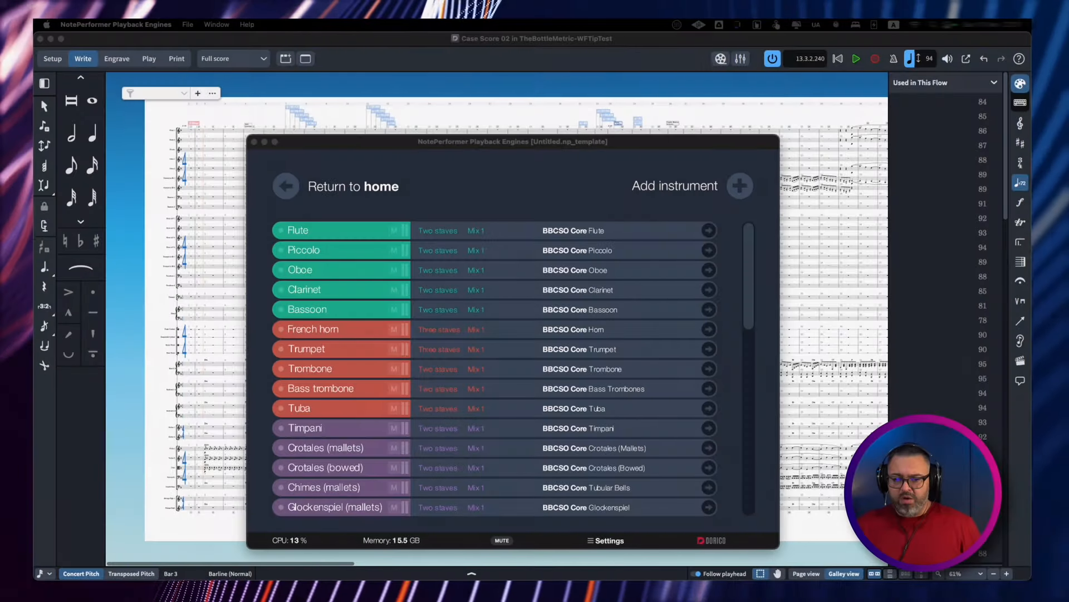
Step: Review the loaded BBCSO Core instruments in the NotePerformer template, from the woodwinds to the contrabasses
left_click_drag(480, 145, 475, 141)
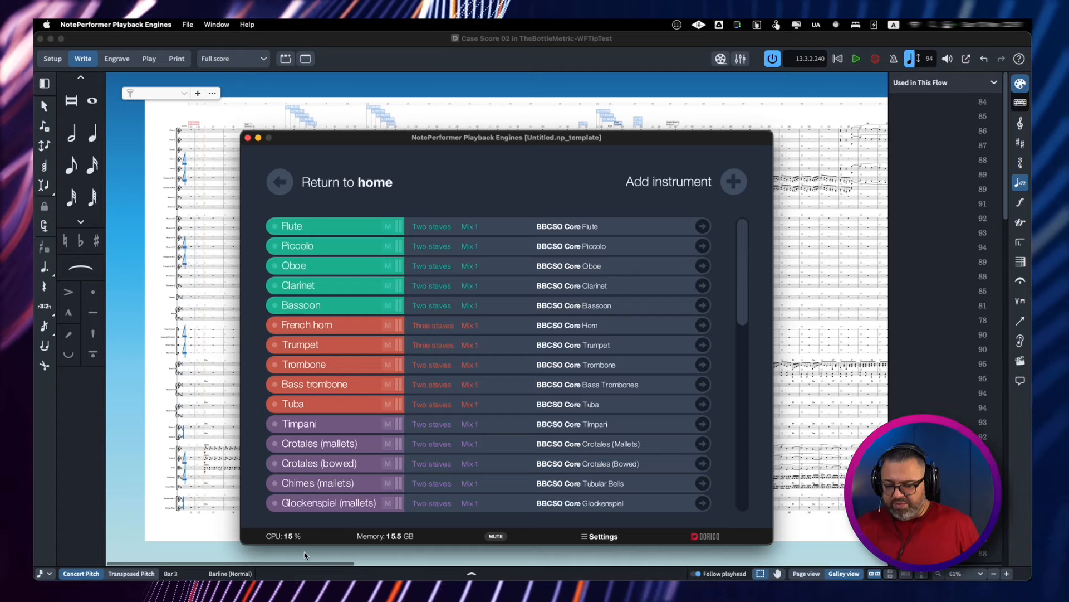
scroll(573, 355, "down", 10)
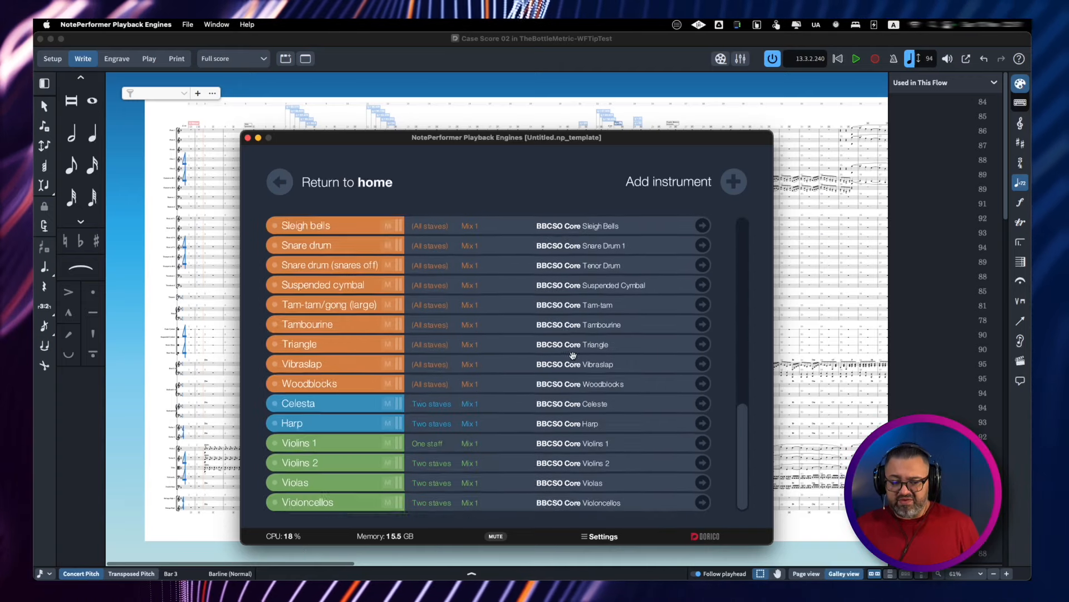
scroll(573, 355, "up", 10)
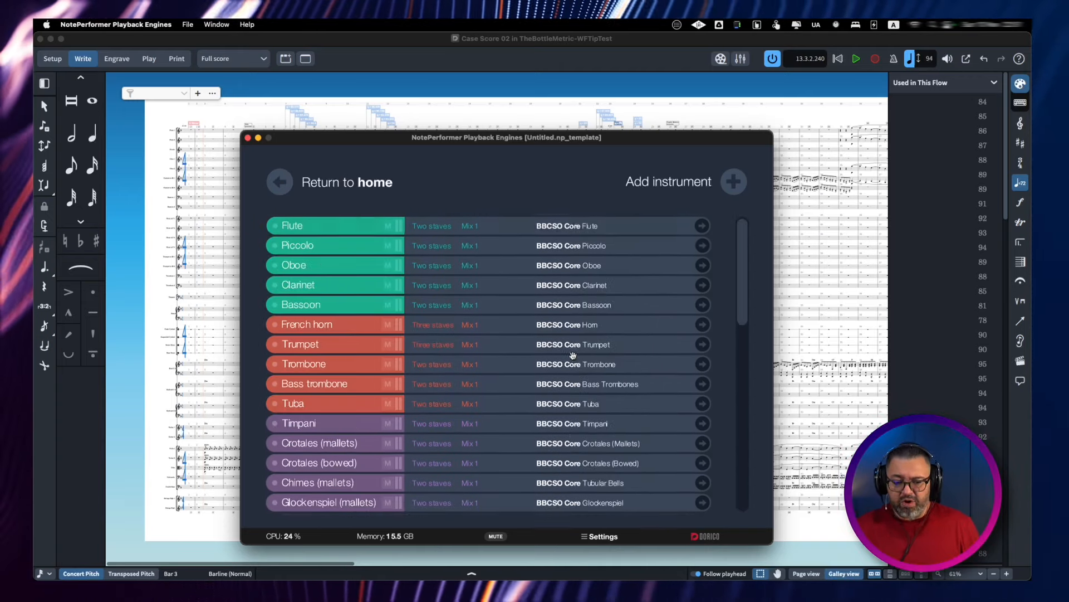
scroll(573, 355, "down", 10)
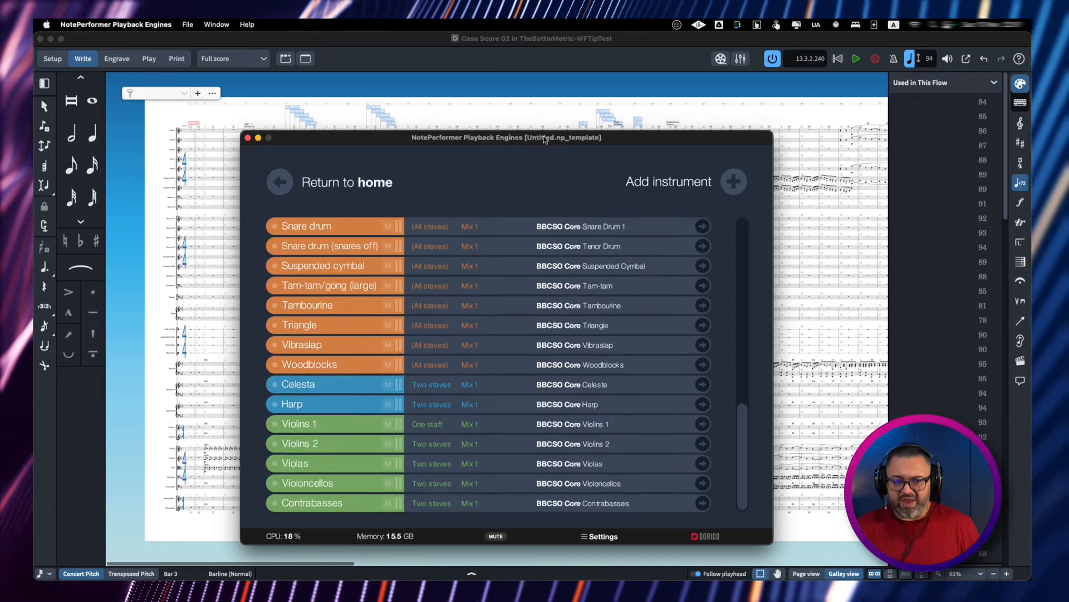
mouse_move(545, 139)
left_mouse_down()
mouse_move(505, 127)
mouse_move(546, 132)
left_mouse_up()
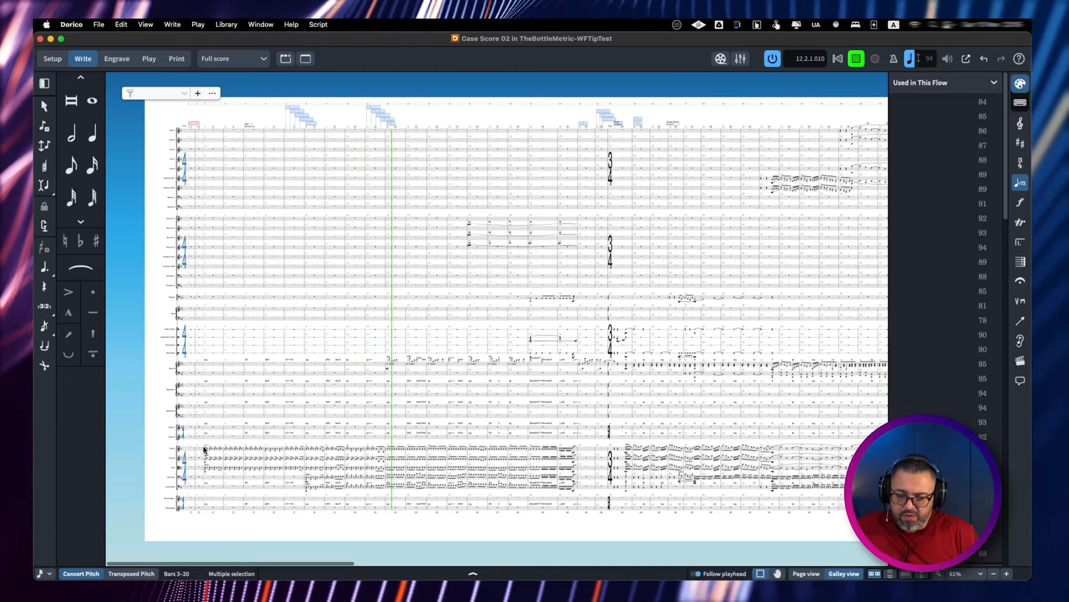
Step: Stop the running playback in Dorico, play the score from bar 31, and view the bars that follow
key("space")
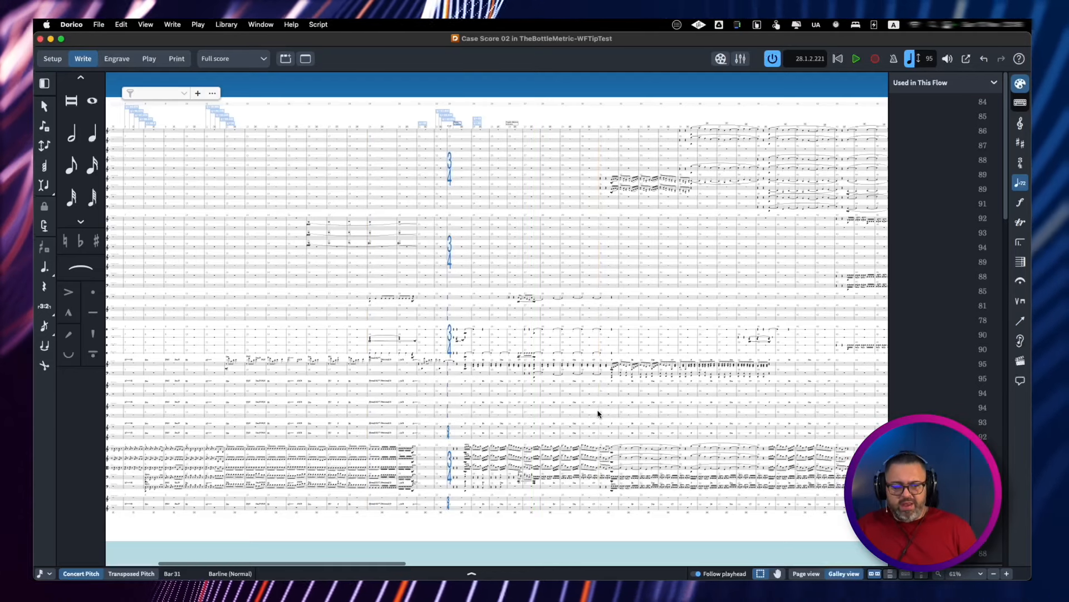
key("space")
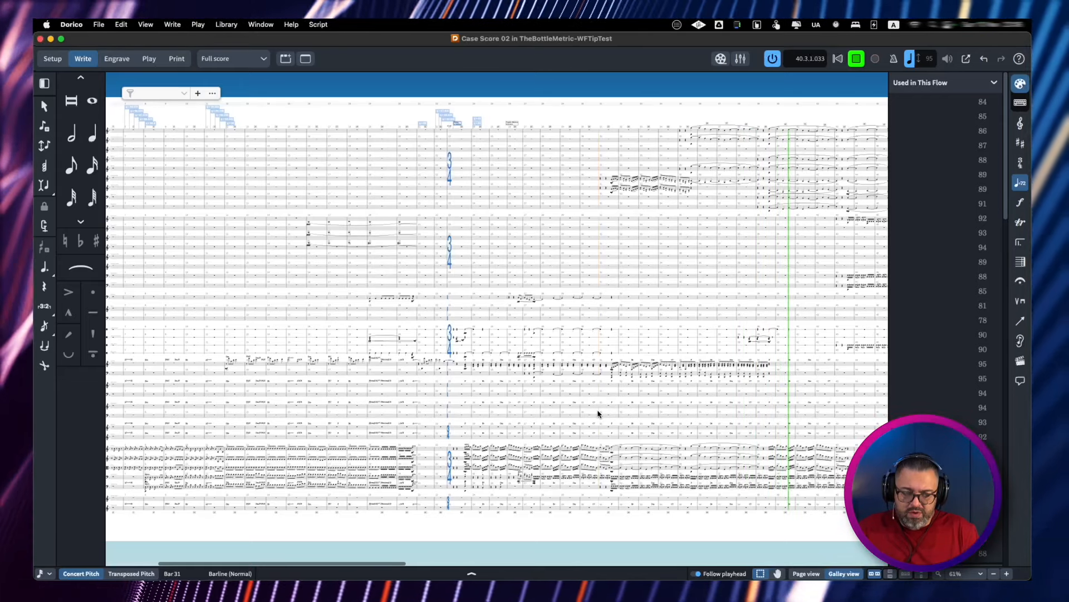
key("space")
scroll(598, 414, "right", 5)
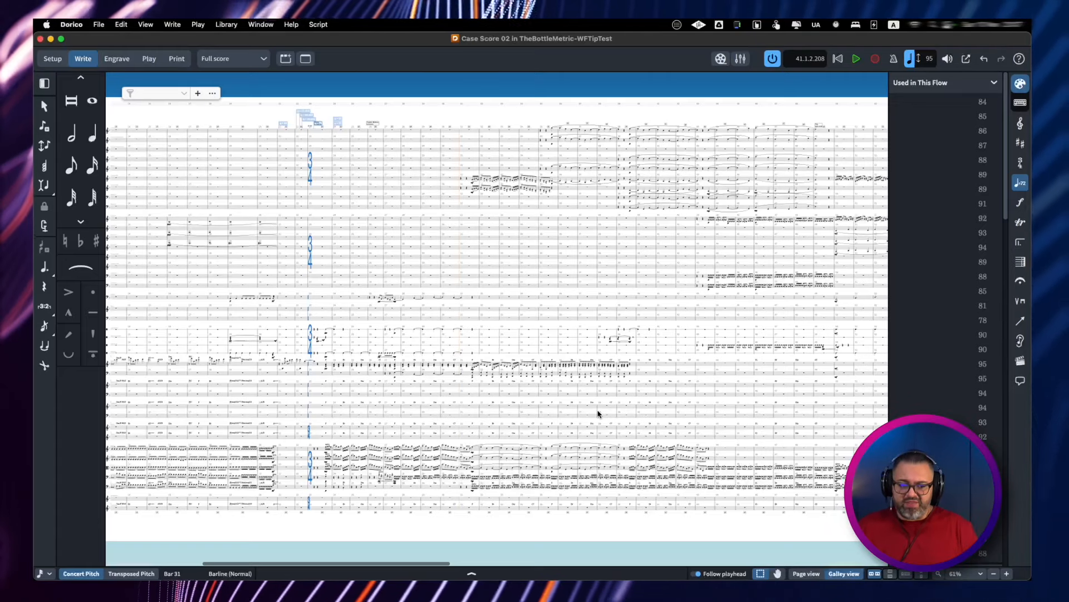
Step: Examine the NotePerformer instance hosting the Piccolo in Play mode, close its mixer window and return to Write mode
left_click(150, 59)
left_click(230, 240)
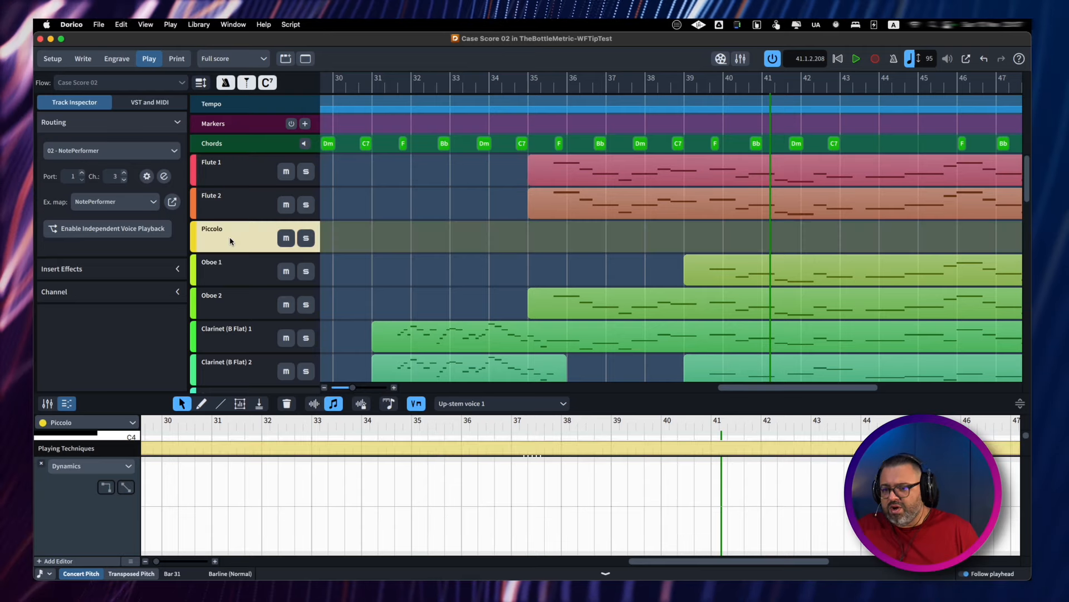
left_click(164, 176)
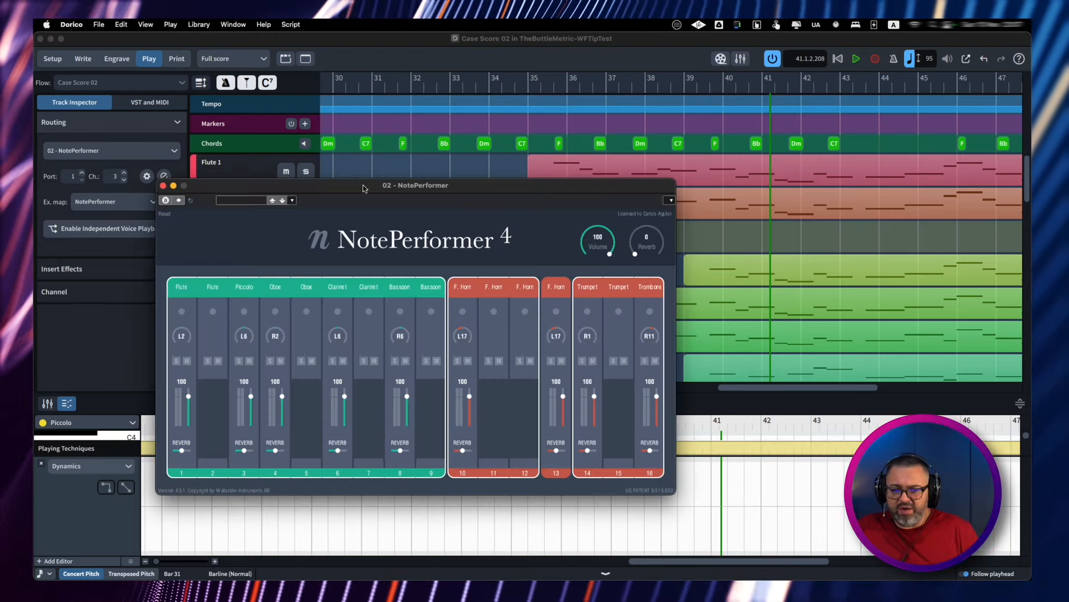
left_click_drag(363, 188, 435, 191)
left_click_drag(716, 228, 713, 286)
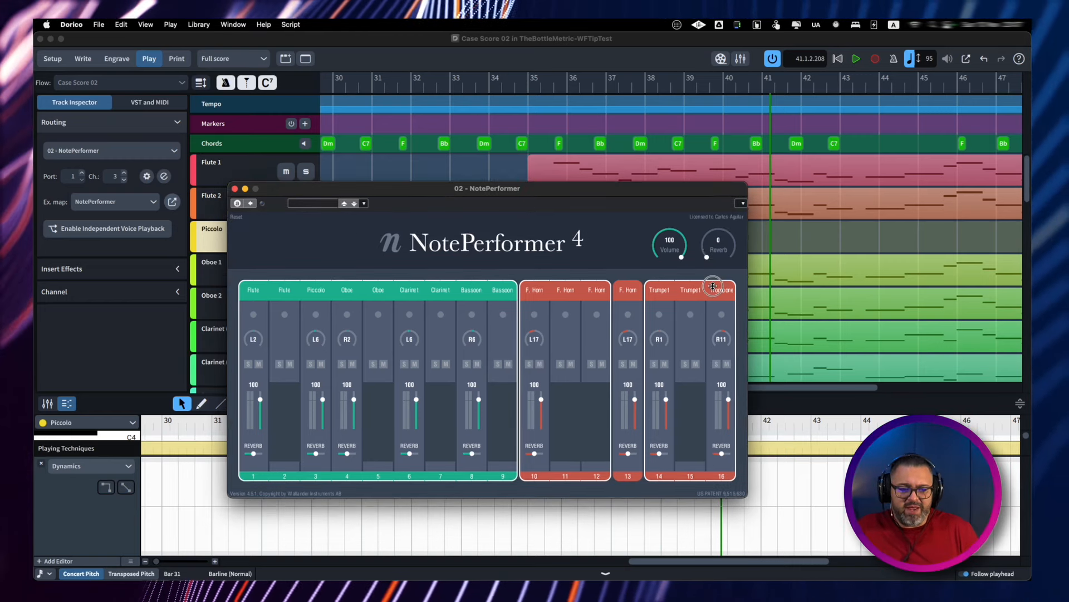
left_click(234, 188)
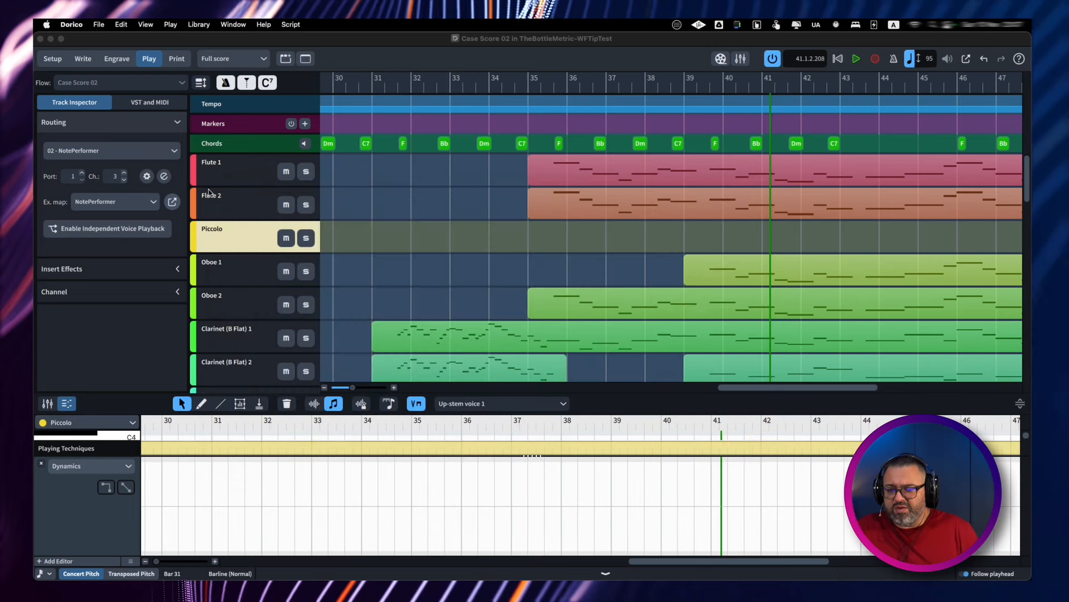
left_click(83, 63)
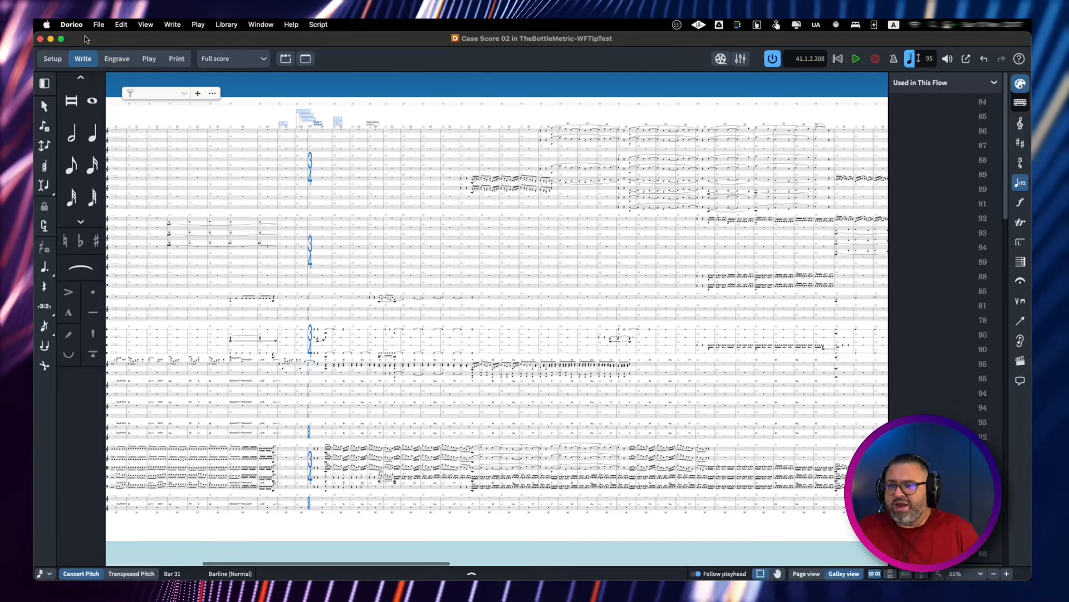
Step: Open the audio export settings for the Case Score 02 flow and review the players listed for separate export
left_click(98, 24)
mouse_move(184, 178)
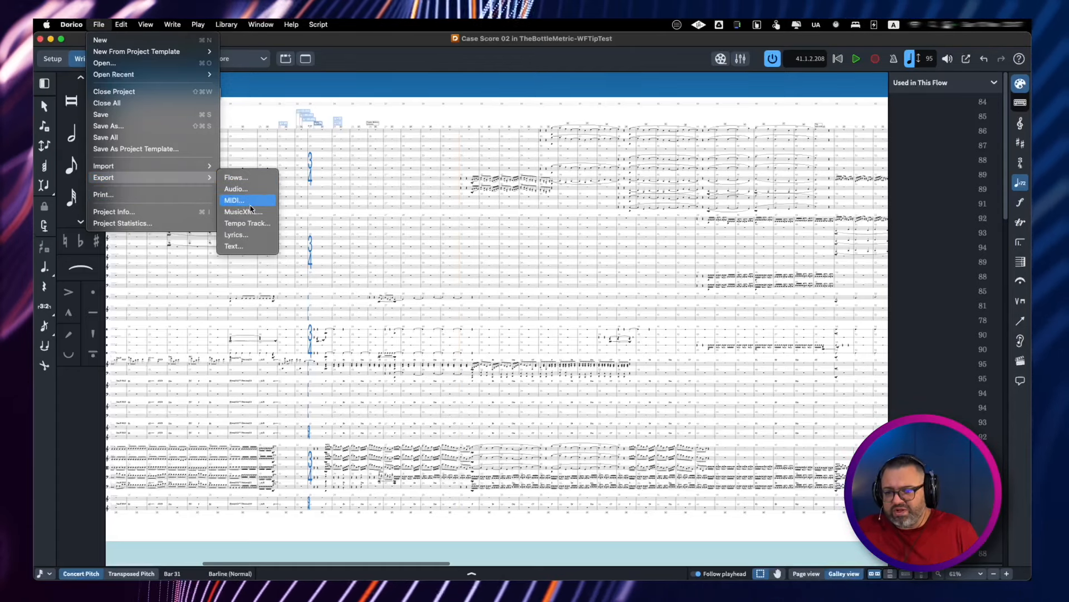
left_click(235, 189)
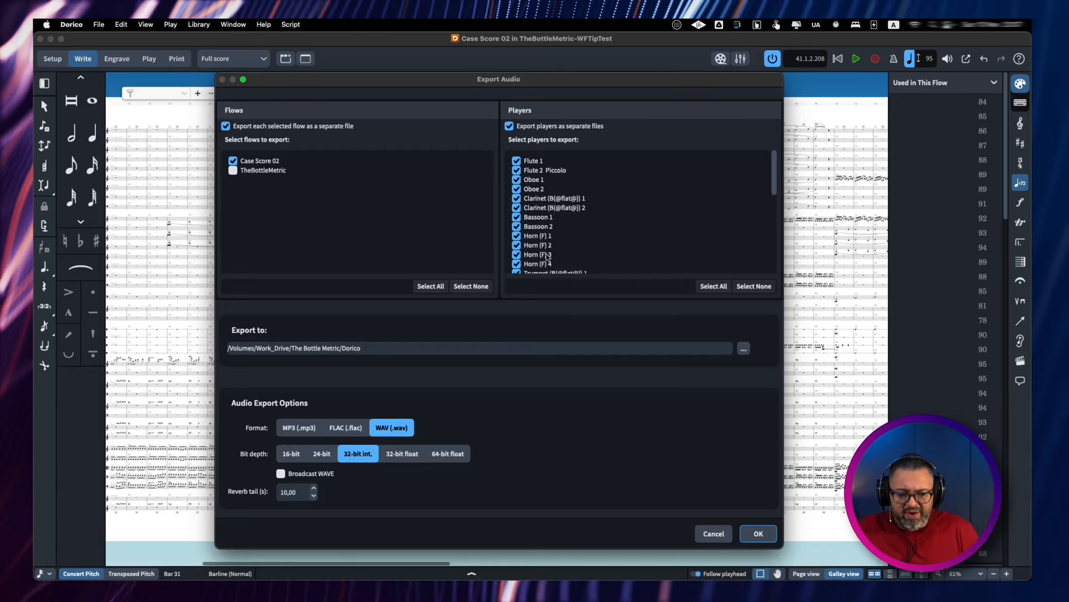
scroll(543, 234, "down", 10)
scroll(547, 257, "up", 10)
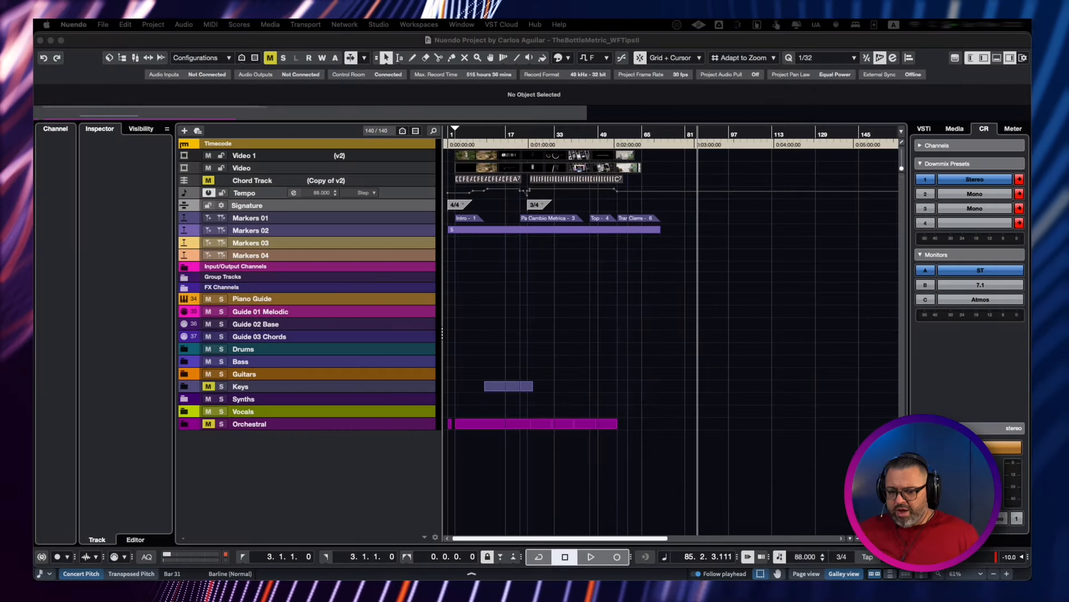
Step: In Nuendo, return the playhead to bar 3 and undo the removal of the Dorico instrument audio tracks
left_click(419, 461)
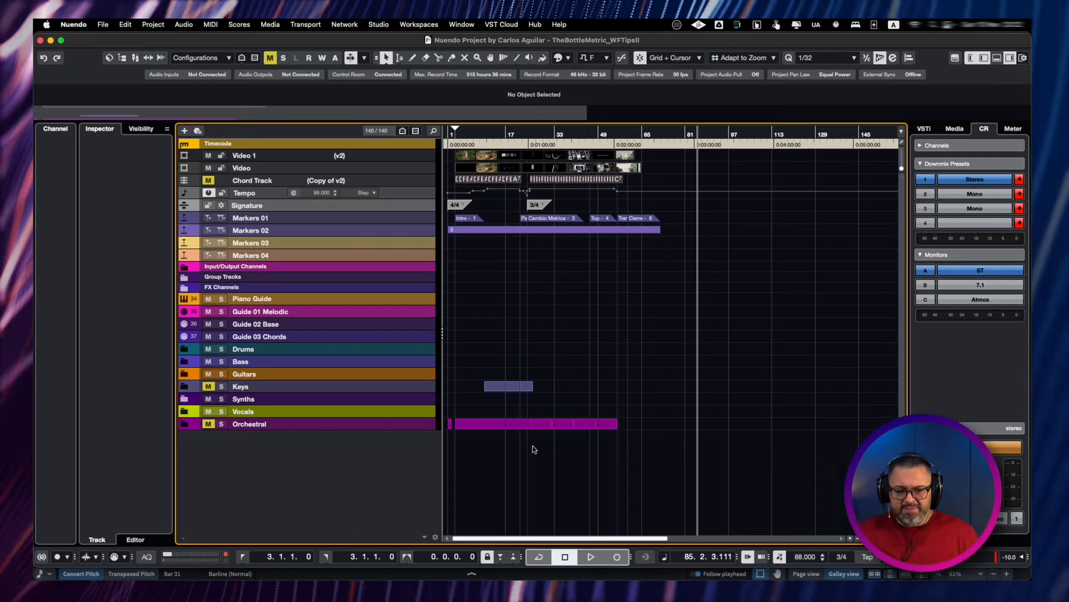
key("KP_1")
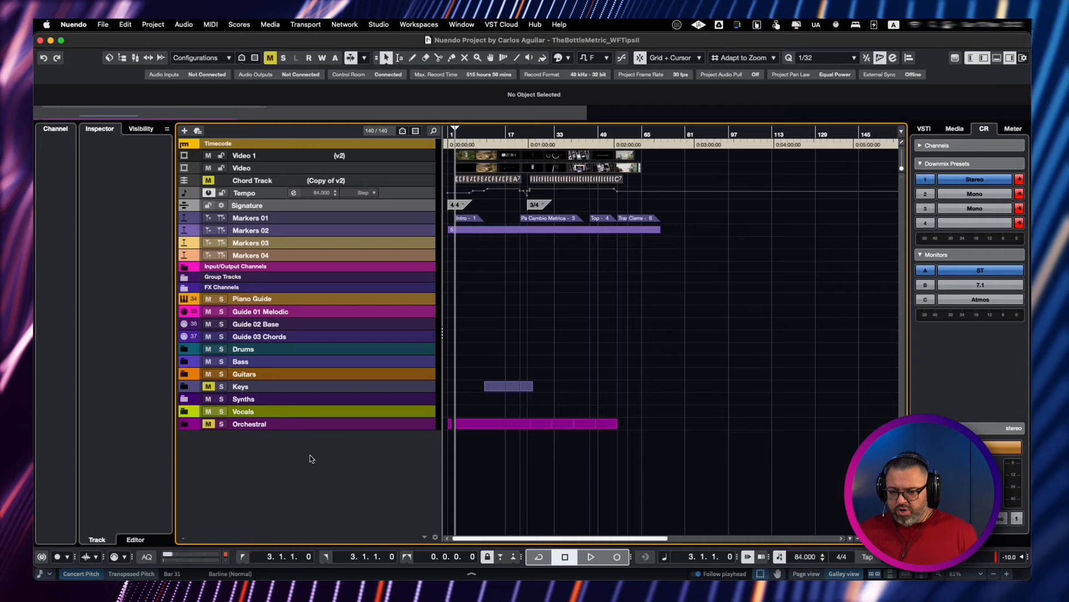
key("super+z")
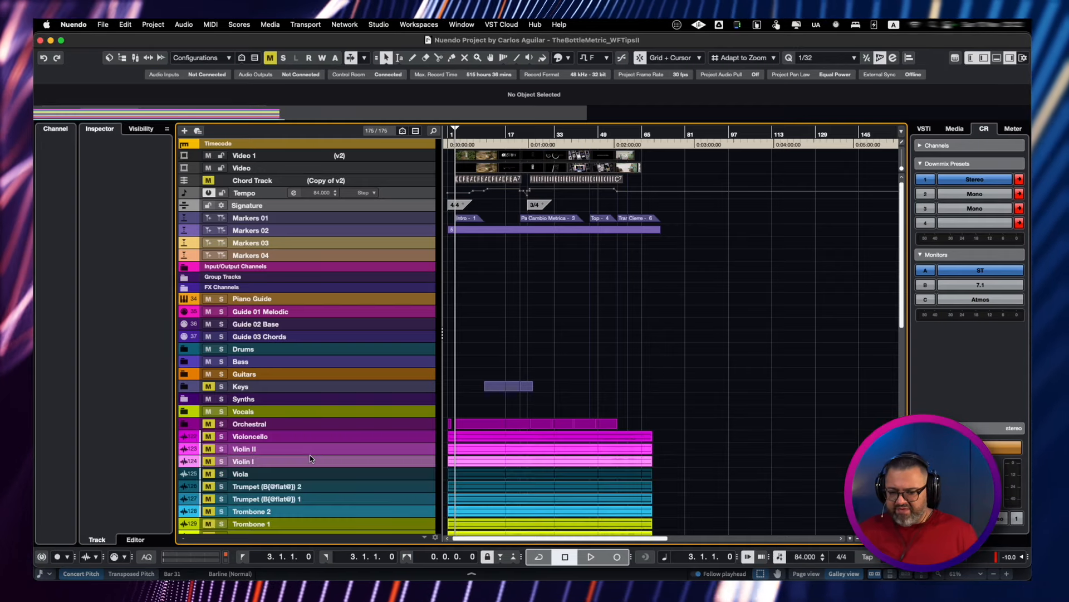
scroll(310, 455, "down", 15)
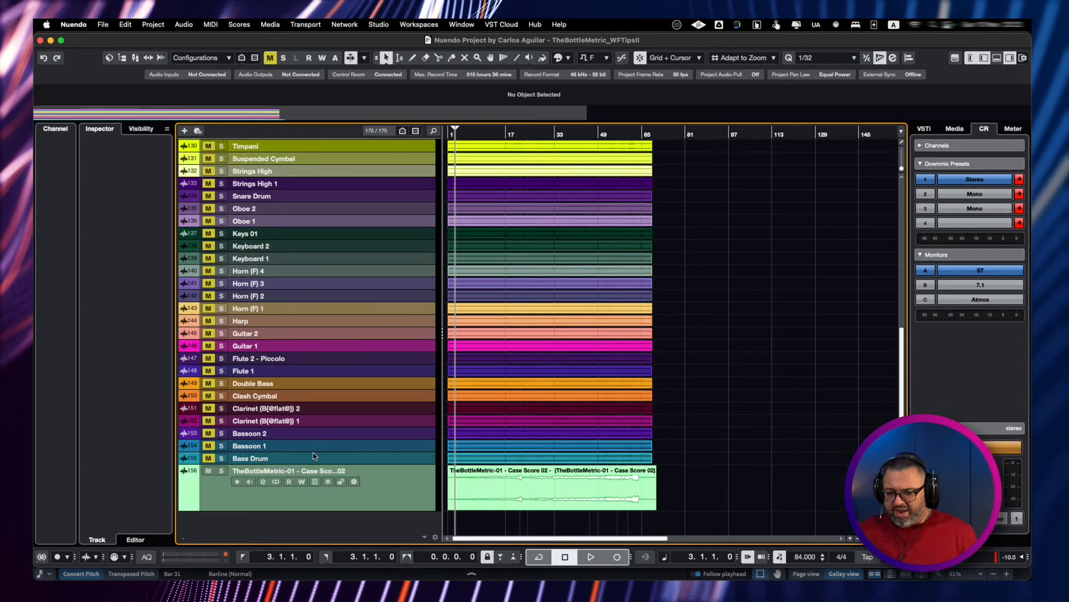
scroll(313, 452, "up", 8)
Step: Look through the imported instrument tracks from Violoncello to Bass Drum and check the output routing choices for Violoncello
left_click(278, 333)
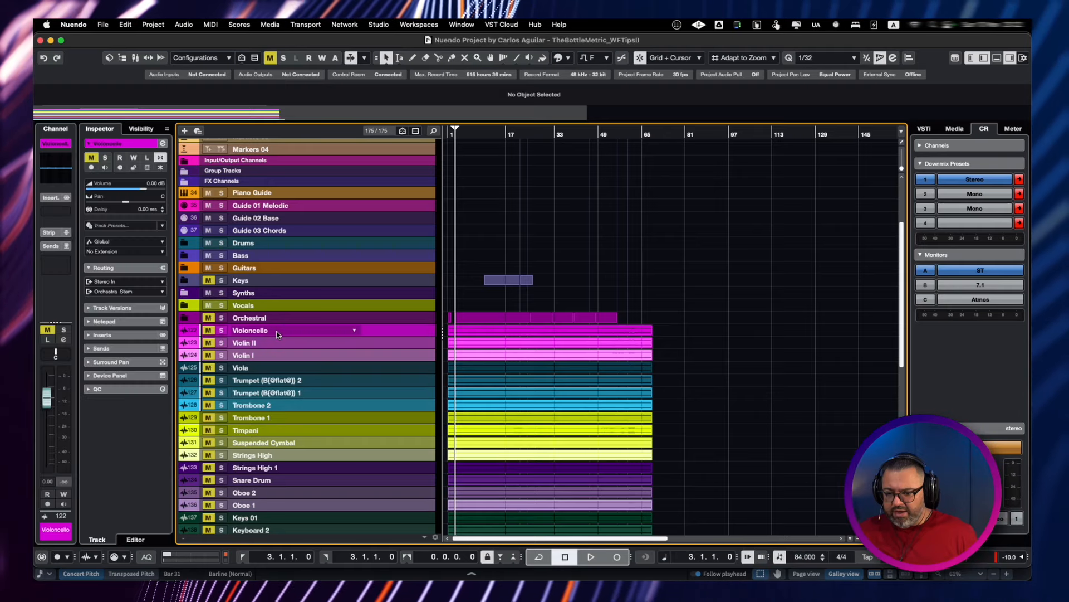
scroll(289, 382, "down", 5)
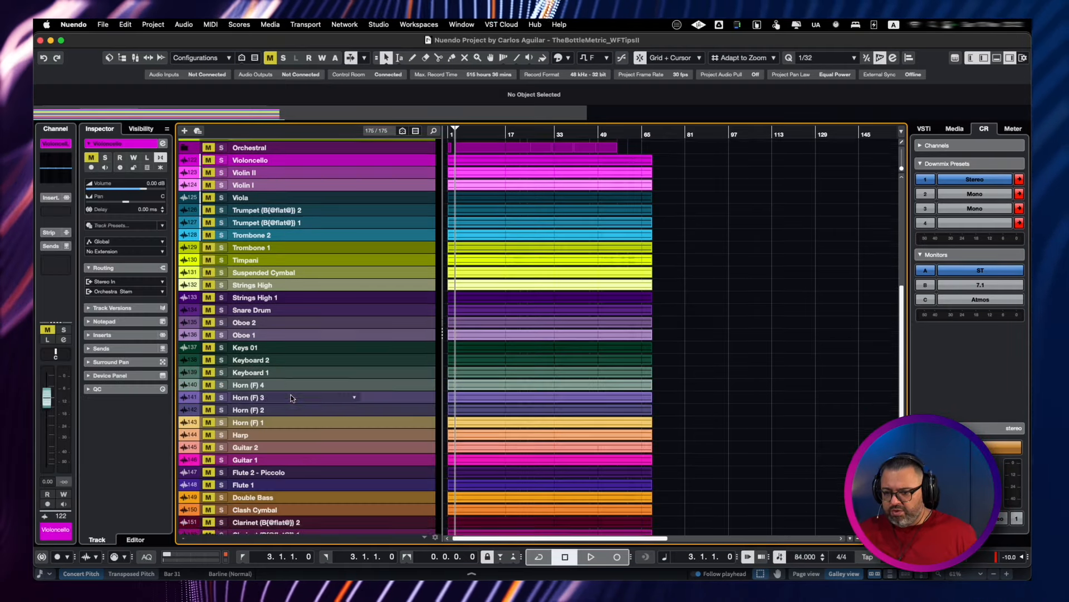
scroll(290, 397, "down", 1)
scroll(273, 446, "down", 3)
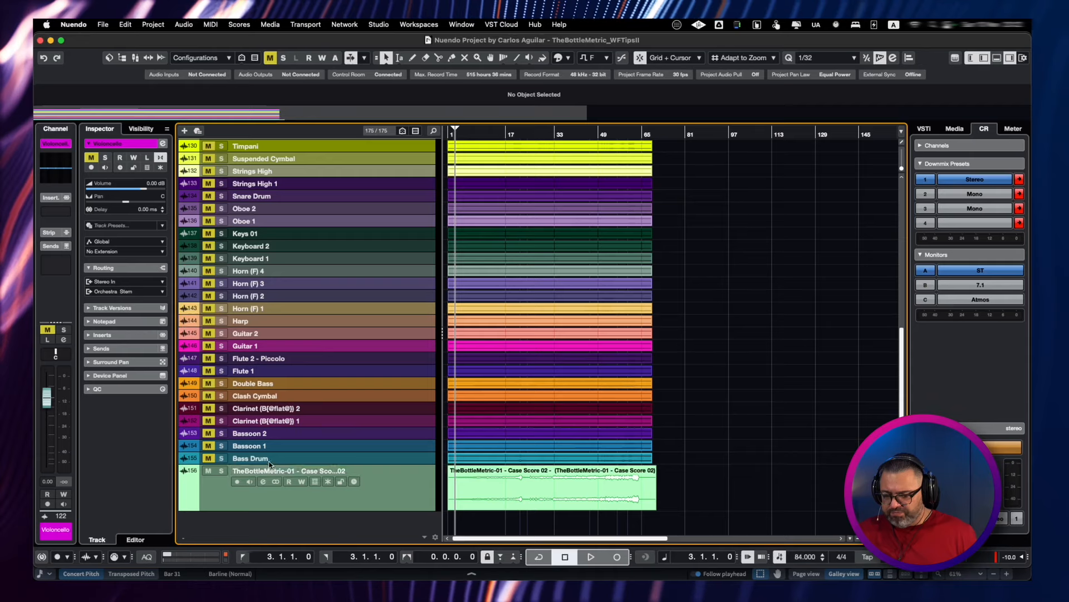
left_click(140, 293)
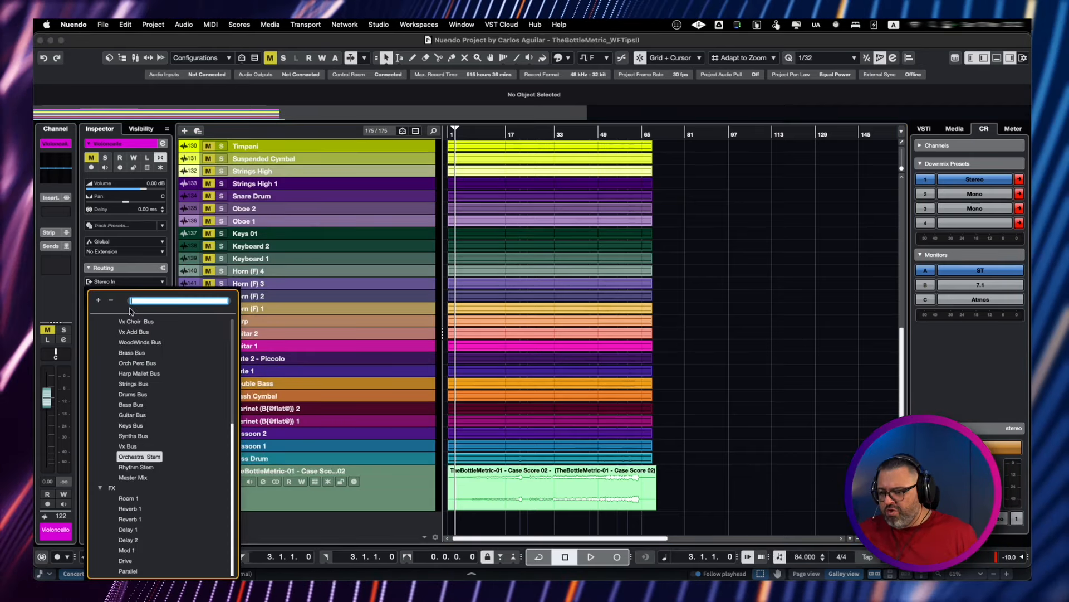
left_click(359, 497)
Step: Move all imported instrument tracks from Violoncello to Bass Drum into a new folder track
left_click(325, 456)
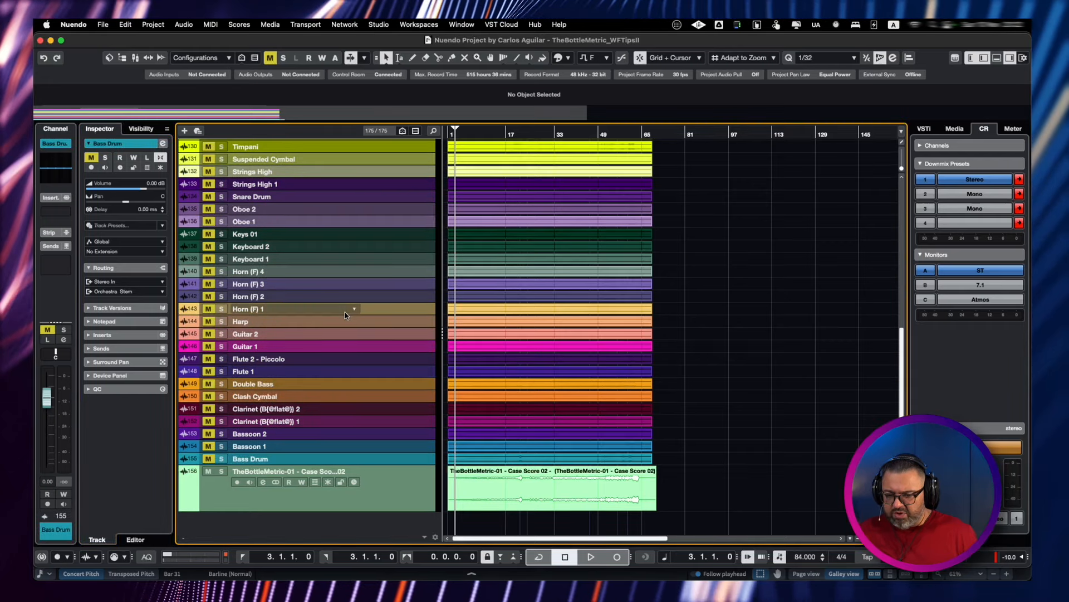
scroll(345, 312, "up", 8)
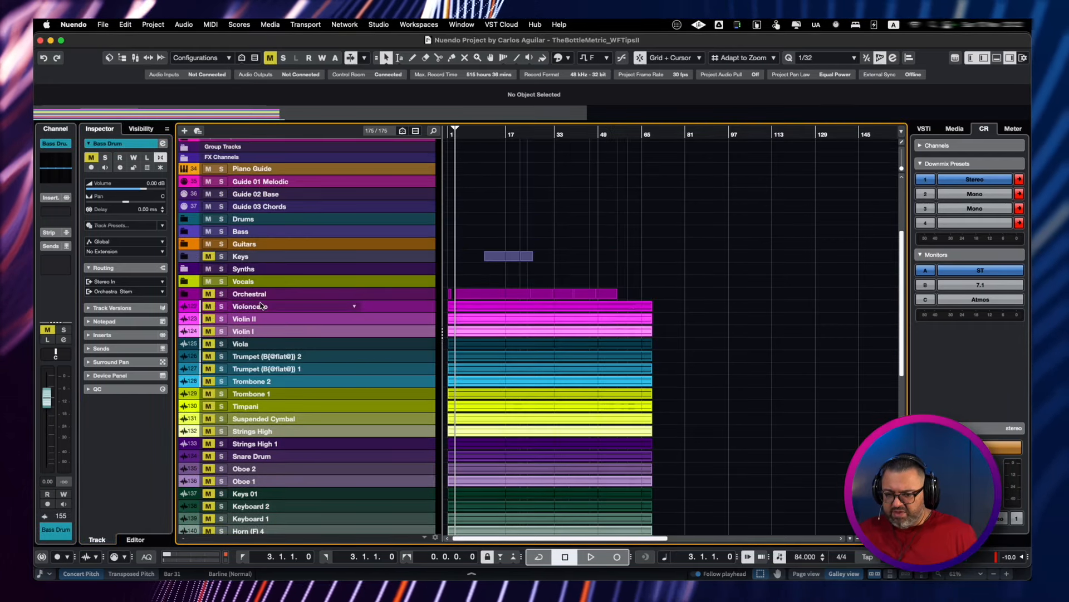
left_click(261, 305)
key("e")
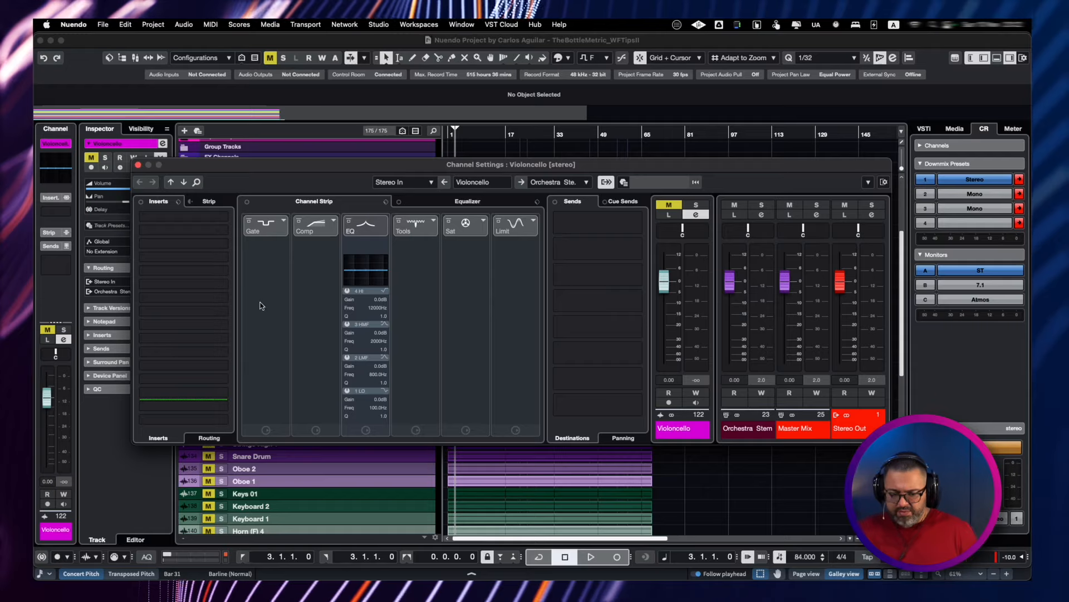
key("e")
key("shift+f")
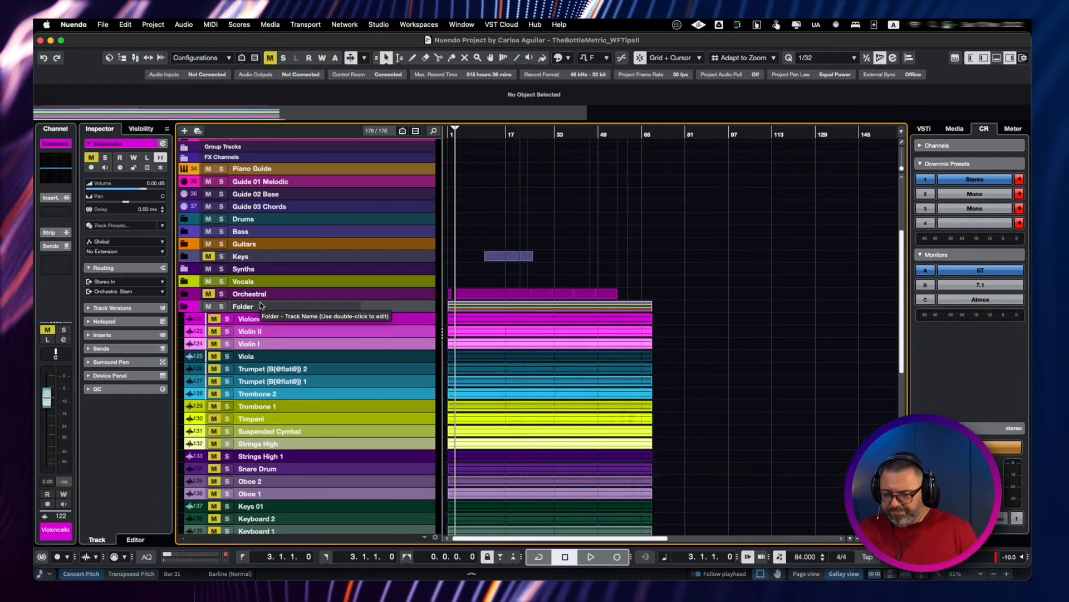
Step: Rename the new folder track as Dorico and collapse it
left_click(260, 306)
double_click(260, 305)
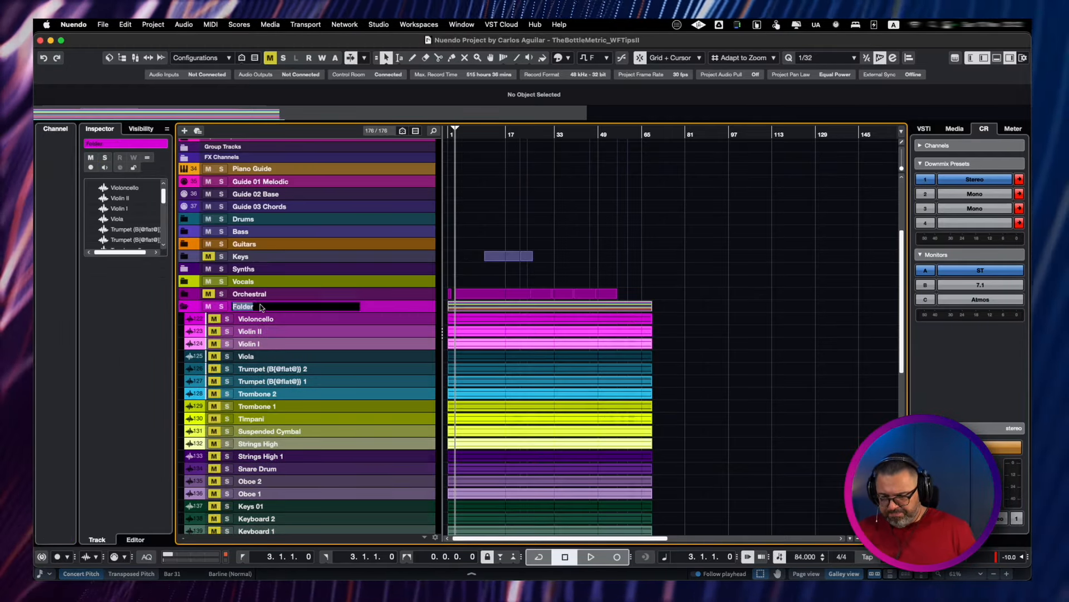
type("Dorico")
key("Return")
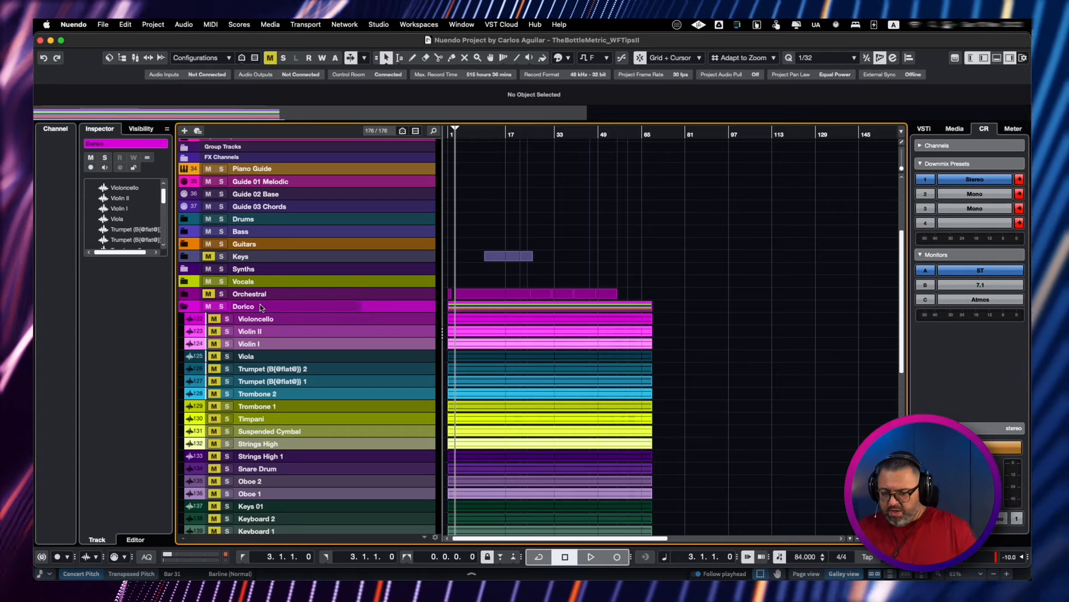
left_click(184, 307)
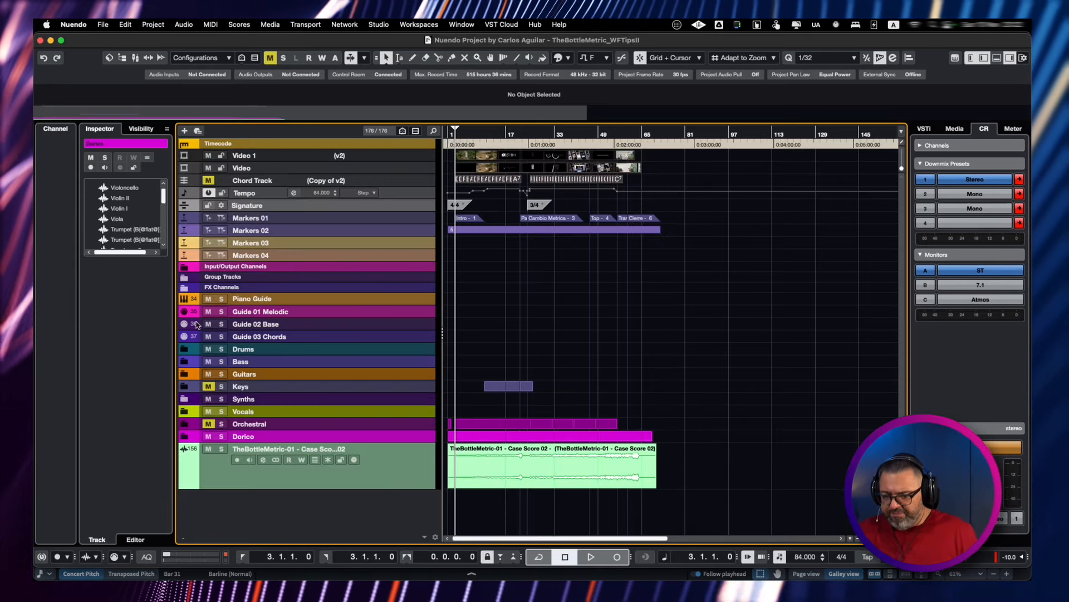
Step: Expand the Dorico folder and unmute all its tracks from Violoncello to Bass Drum
left_click(194, 436)
left_click(278, 449)
scroll(279, 450, "down", 5)
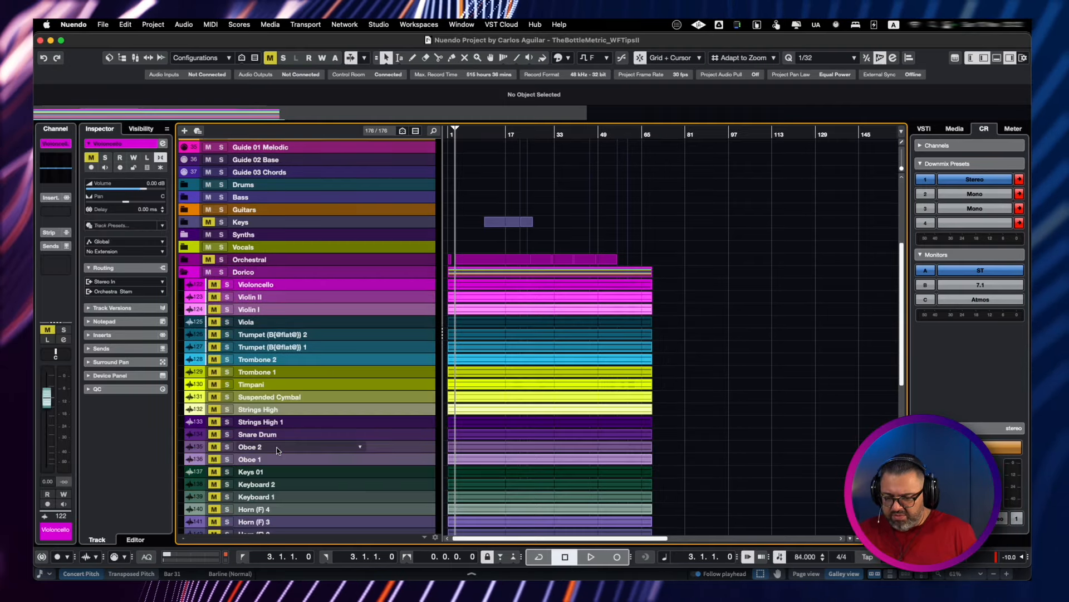
scroll(279, 450, "down", 8)
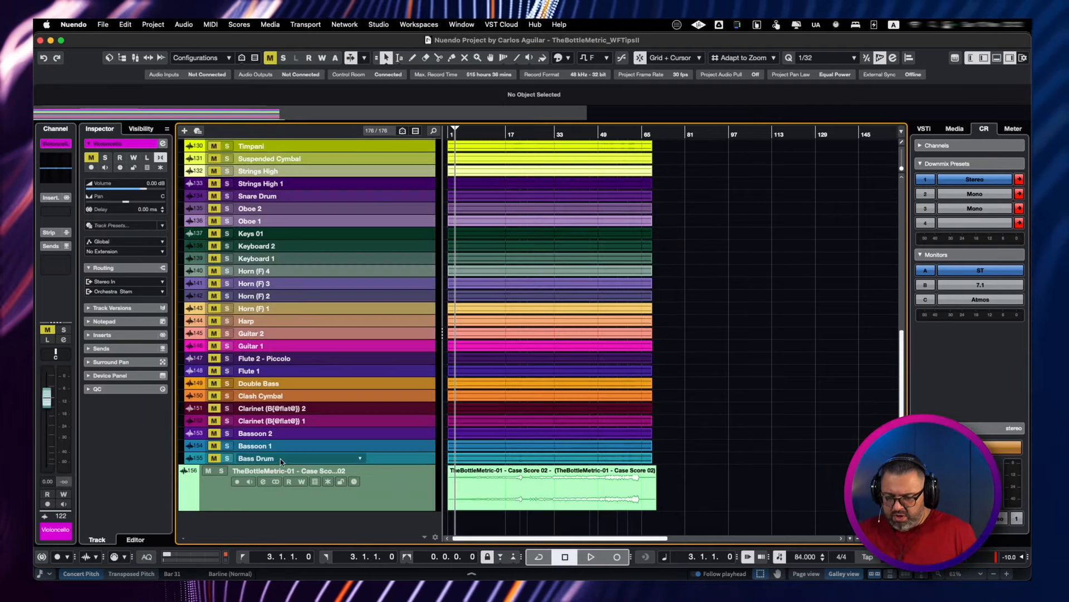
key("alt+m")
scroll(280, 459, "up", 20)
scroll(280, 459, "down", 20)
Step: Mute the full-mix audio event TheBottleMetric-01 - Case Score 02 below the Dorico folder
left_click(493, 487)
left_click_drag(493, 487, 678, 344)
scroll(678, 344, "up", 10)
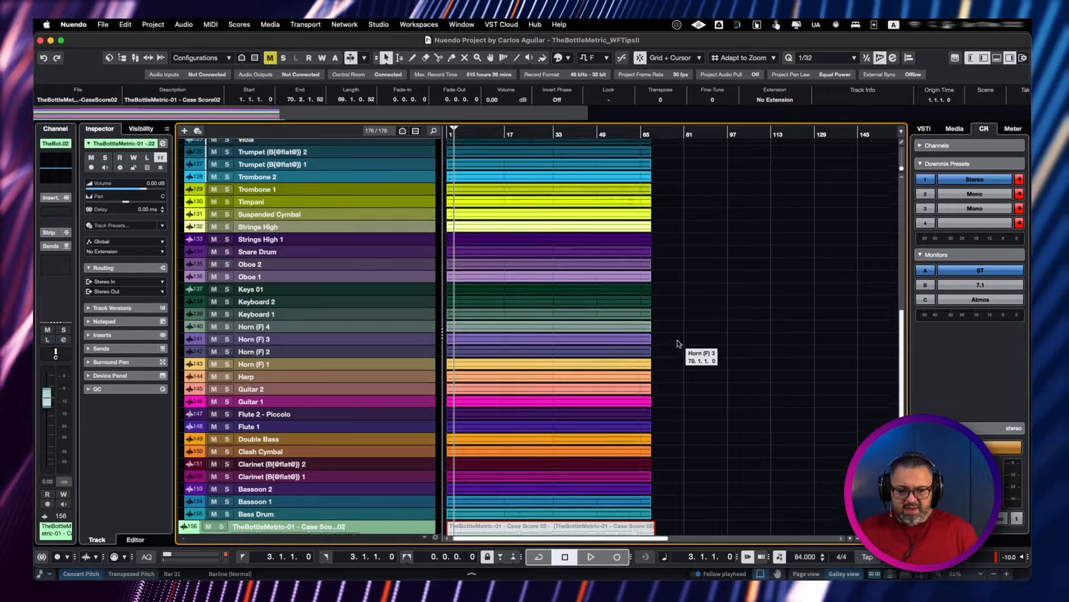
Step: Start playback from bar 3 and select all the instrument audio events in the Dorico folder
key("space")
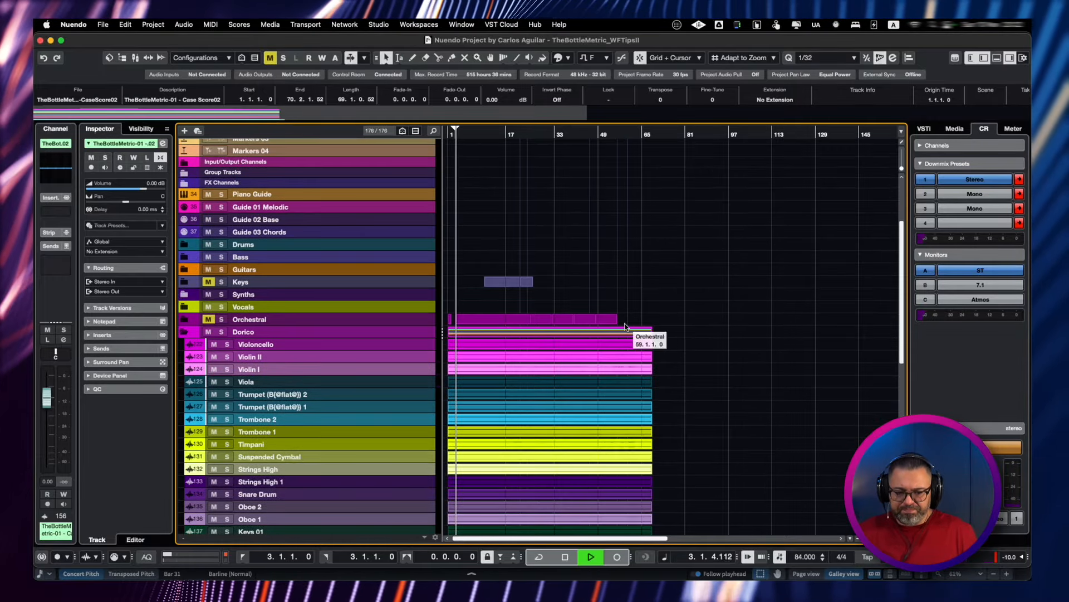
left_click_drag(658, 346, 486, 573)
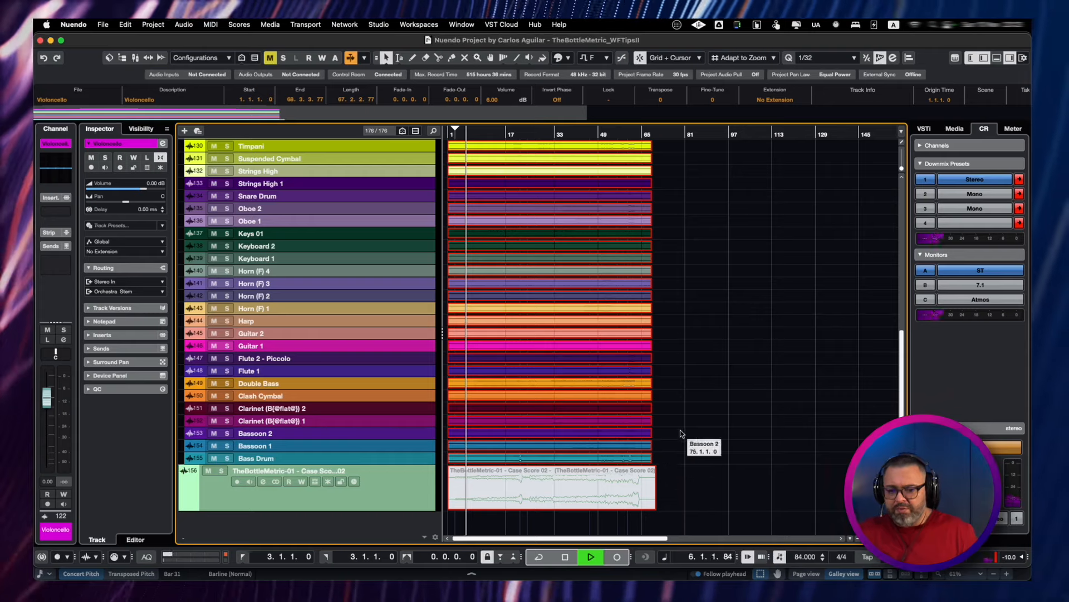
scroll(702, 376, "up", 20)
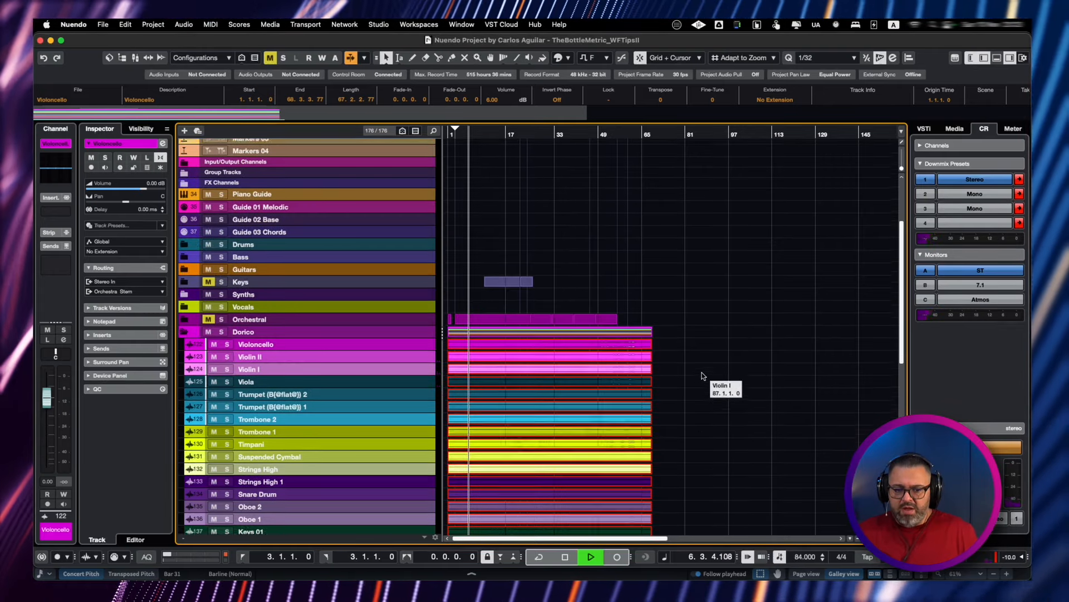
Step: Zoom in on the timeline and enlarge the Tempo track so its tempo curve can be followed during playback
key("h")
key("h")
key("h")
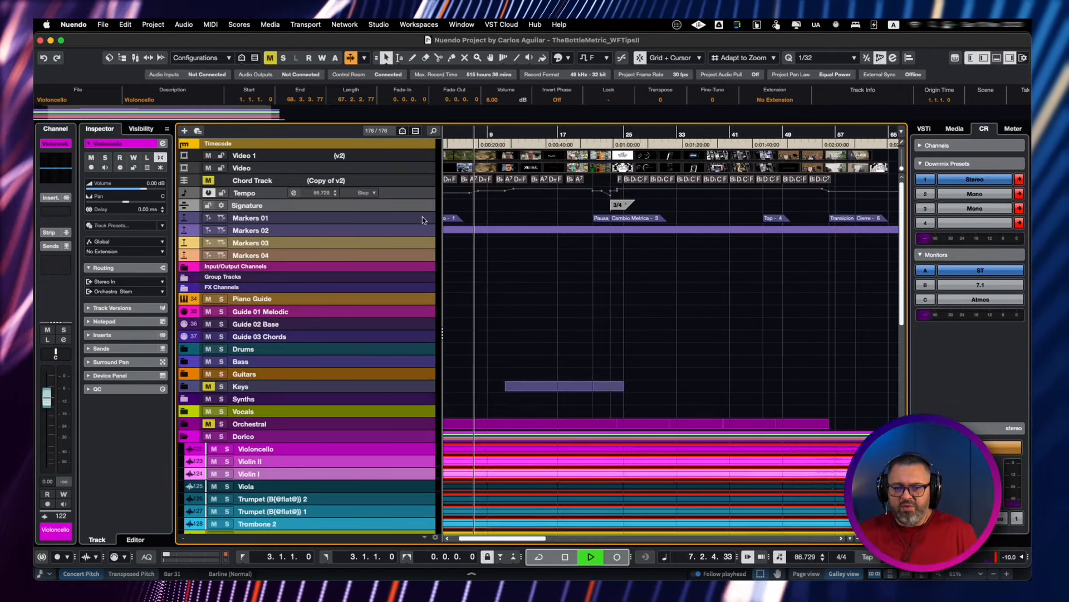
left_click_drag(419, 199, 421, 233)
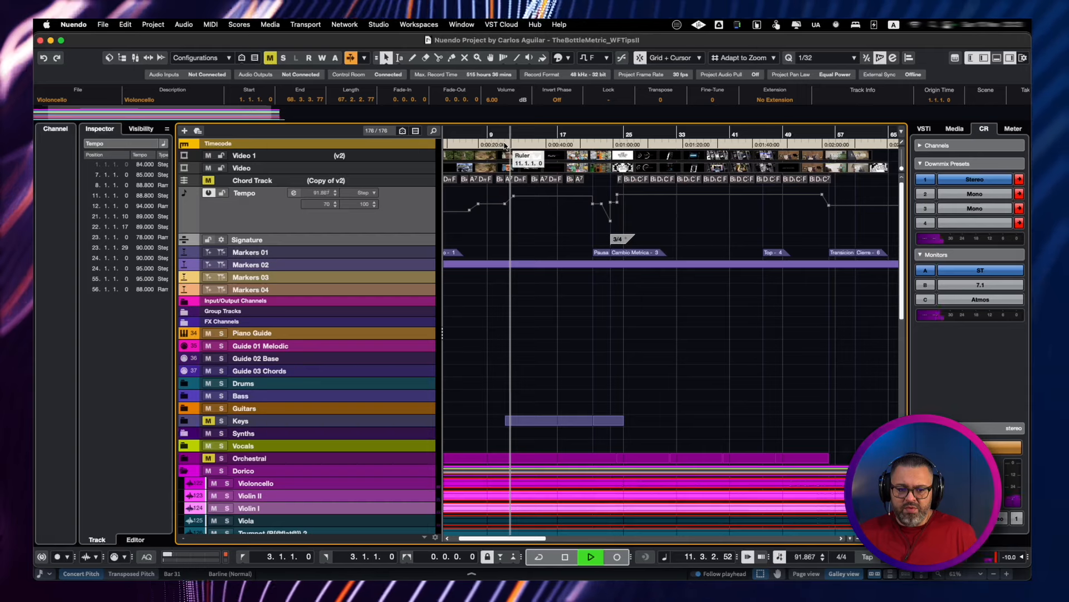
Step: Play the passage around the Cambio Metrica marker, continue from just before the Transicion Cierre marker, and stop playback
left_click(592, 146)
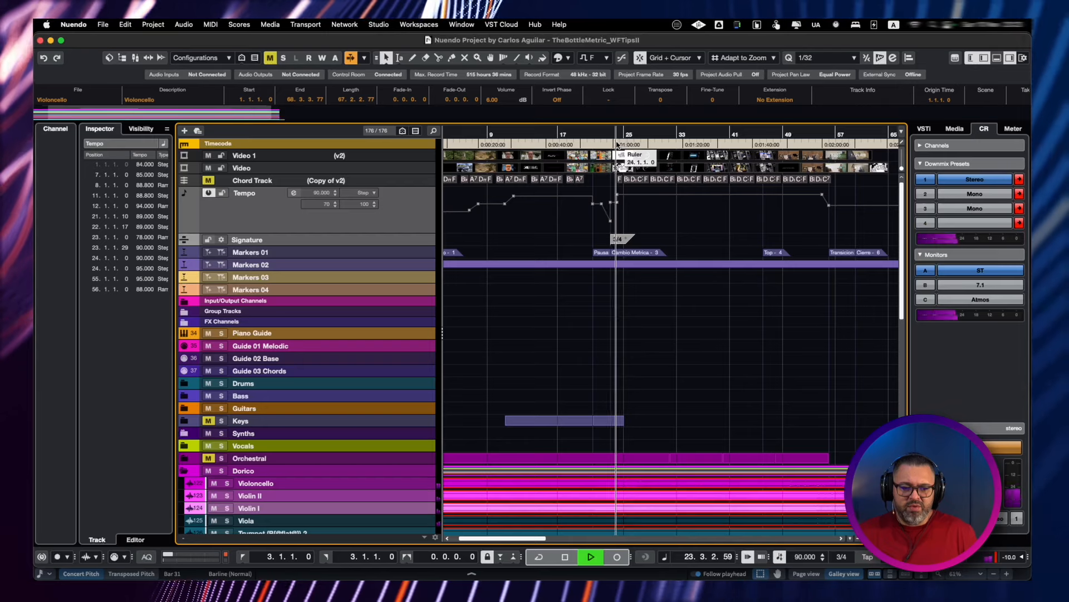
left_click(817, 146)
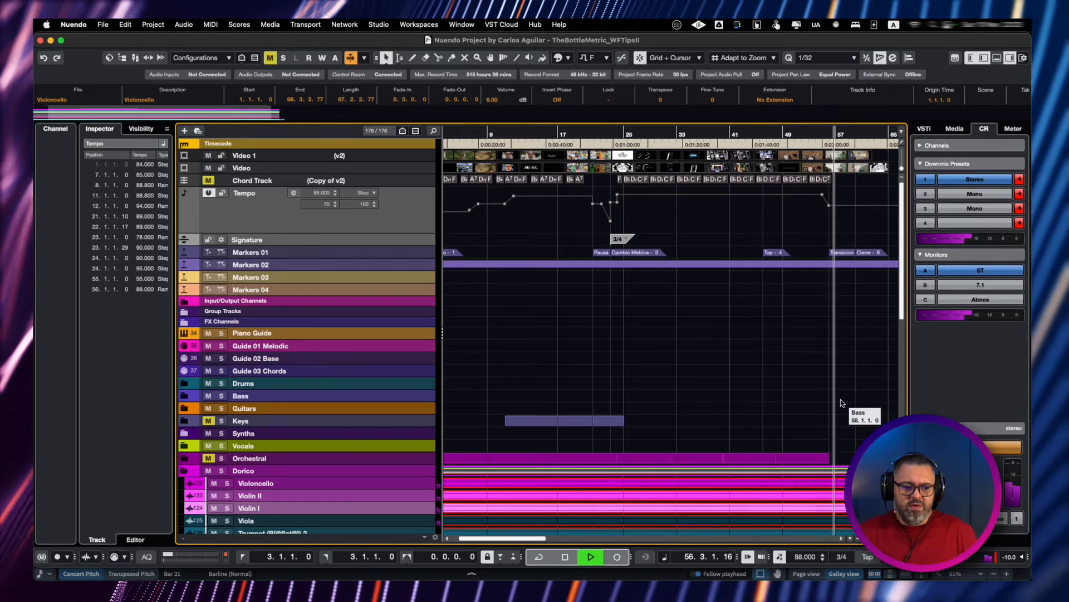
scroll(841, 402, "right", 5)
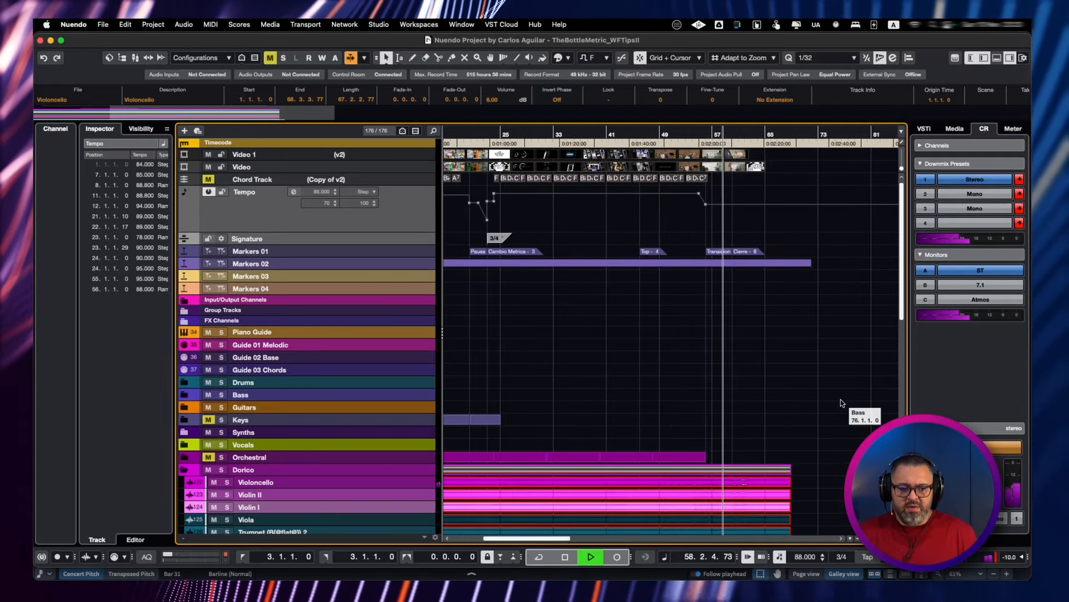
key("space")
scroll(617, 380, "down", 10)
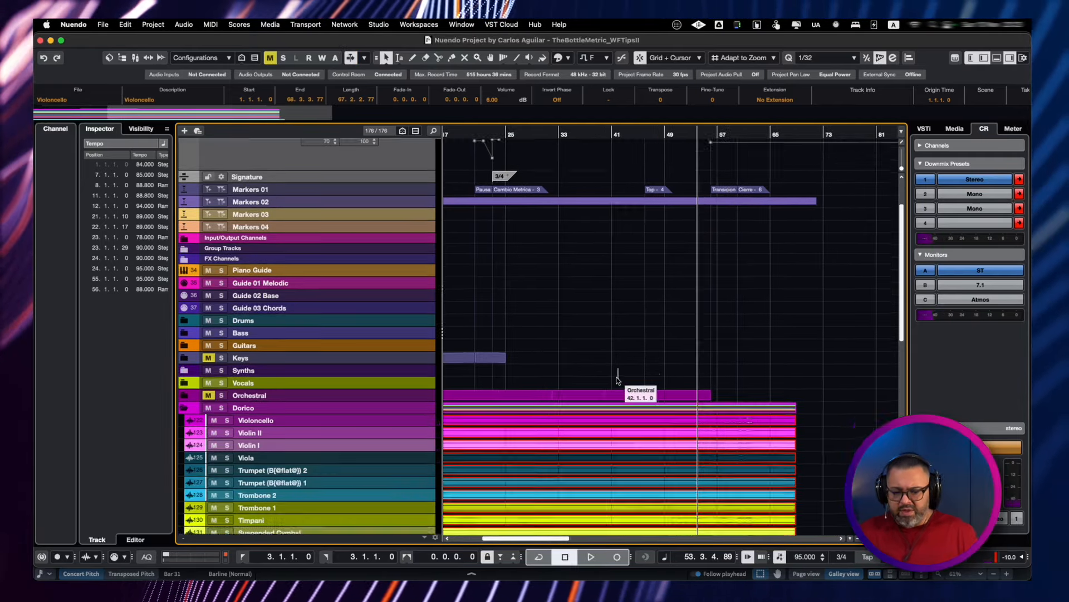
Step: Play from bar 35 while soloing the Violin I track in the Dorico folder, and release the solo
scroll(411, 292, "up", 4)
scroll(411, 293, "up", 1)
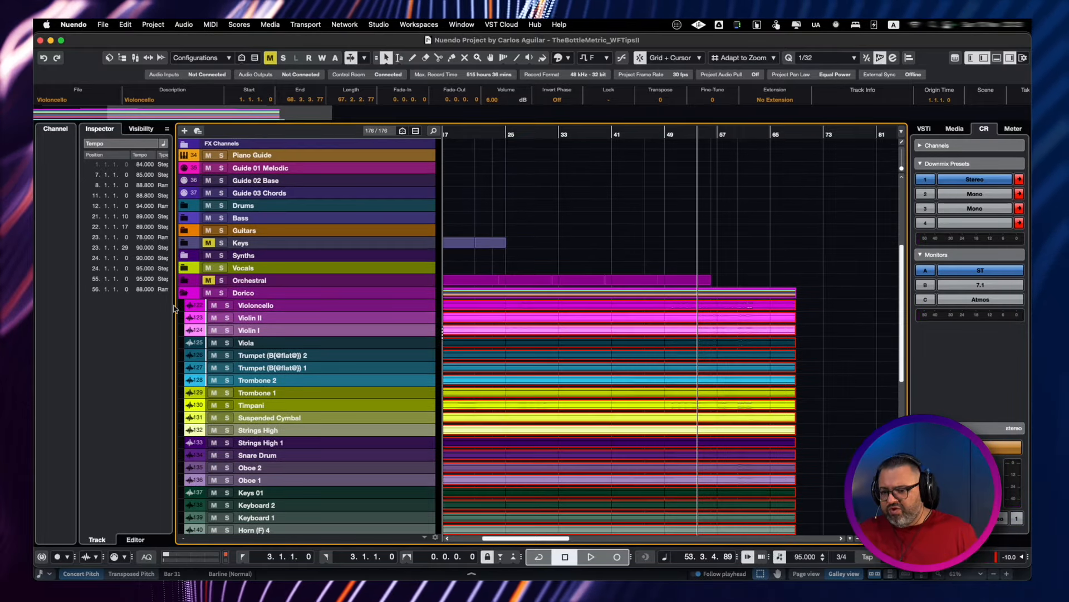
left_click(573, 136)
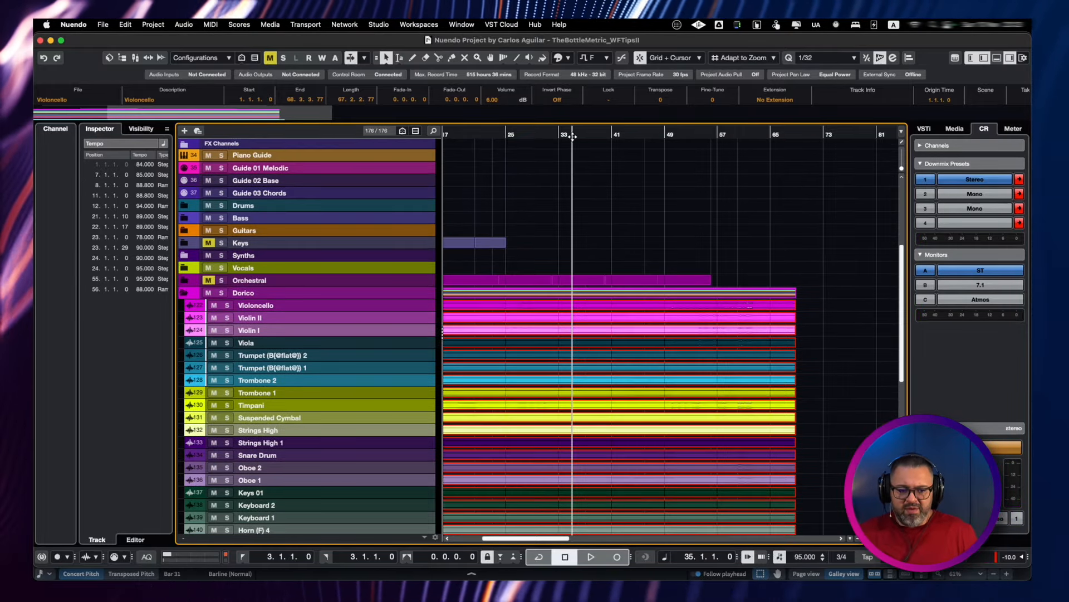
left_click(262, 305)
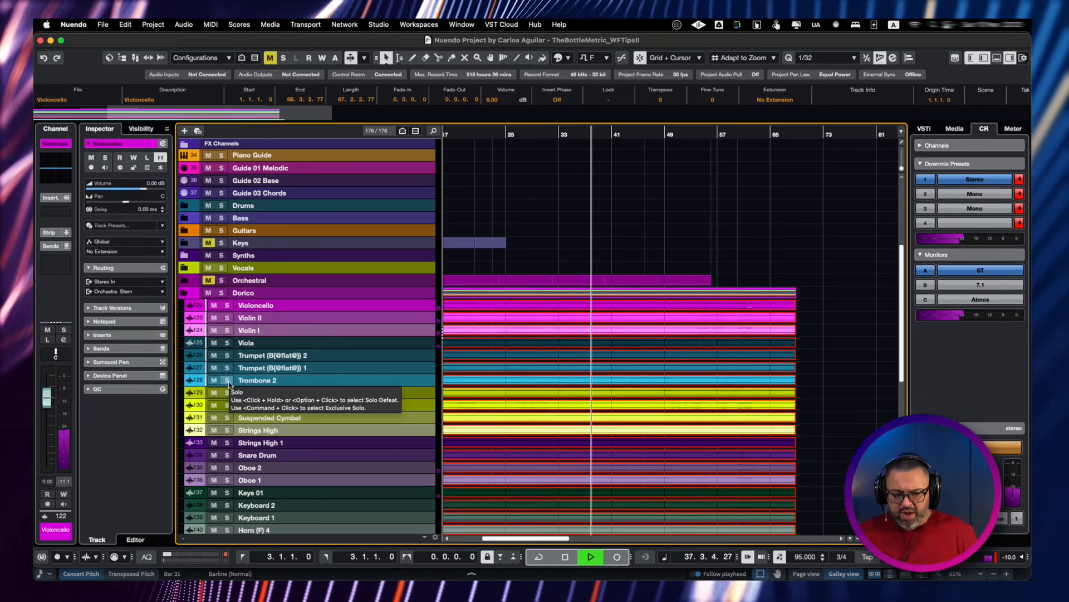
scroll(236, 503, "down", 1)
left_click(227, 305)
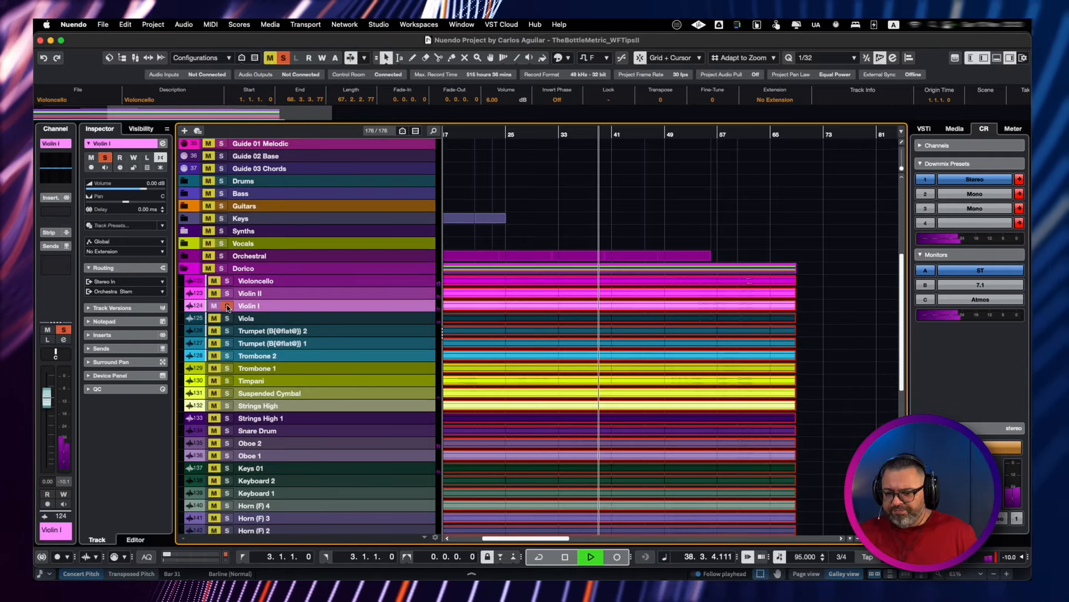
left_click(227, 306)
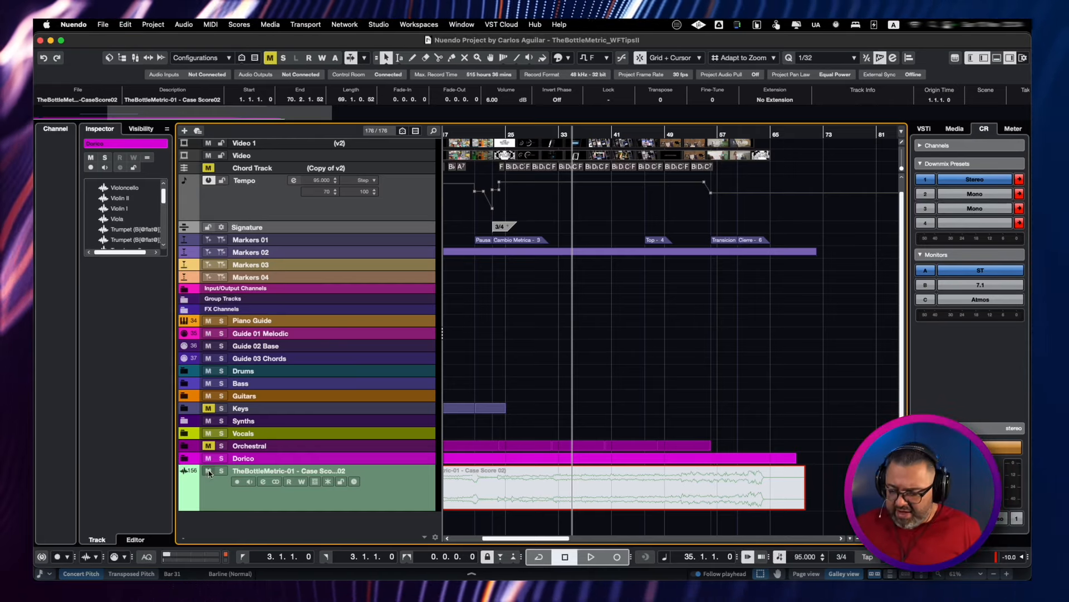
Step: With the Dorico folder muted, unmute the full-mix event TheBottleMetric-01 - Case Score 02 and audition it from bar 35
key("shift+u")
key("space")
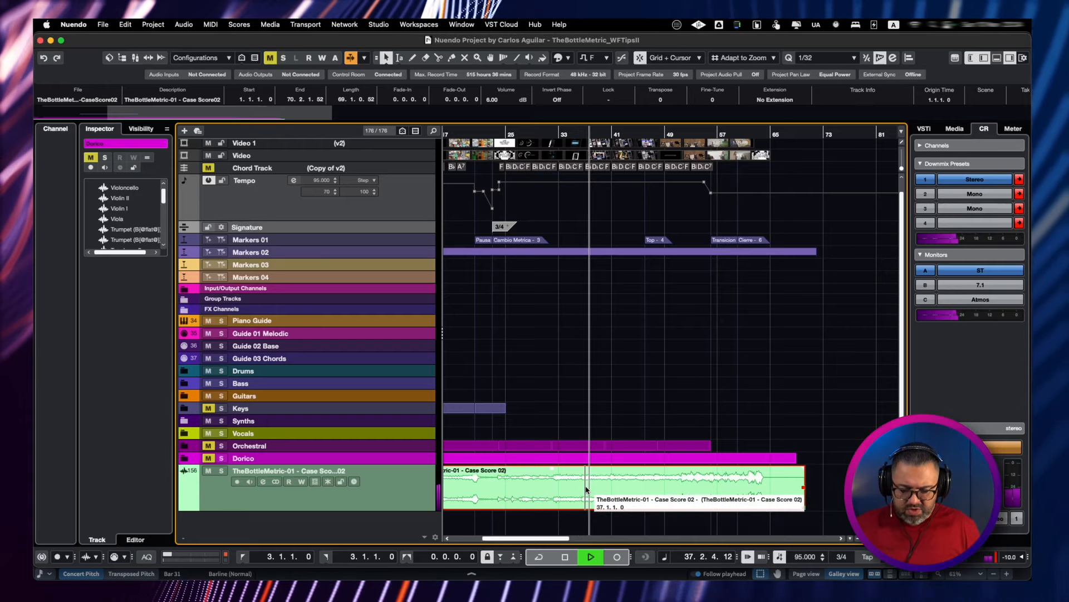
key("space")
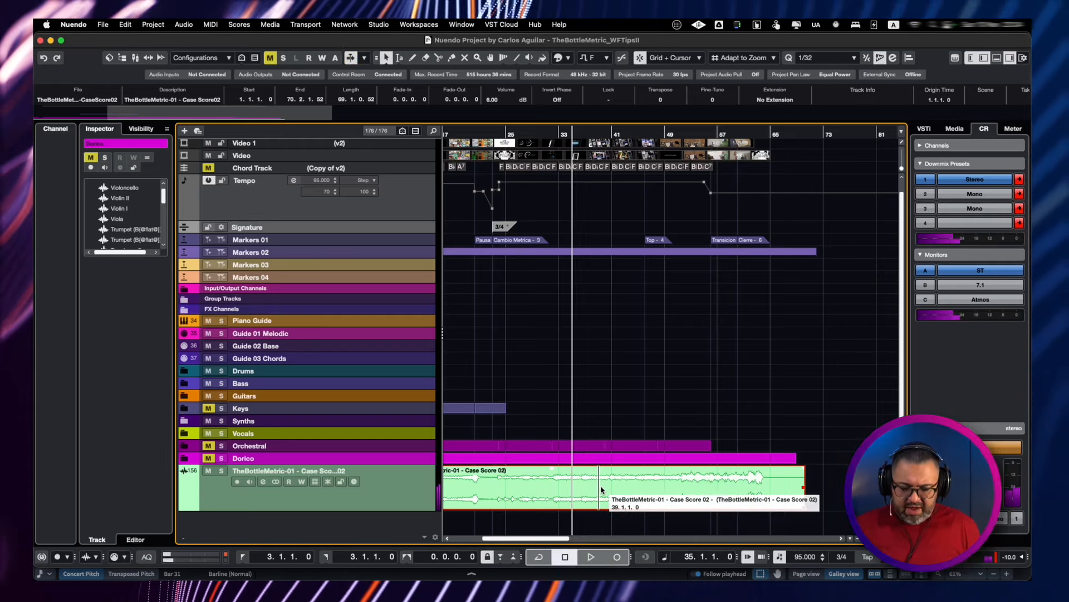